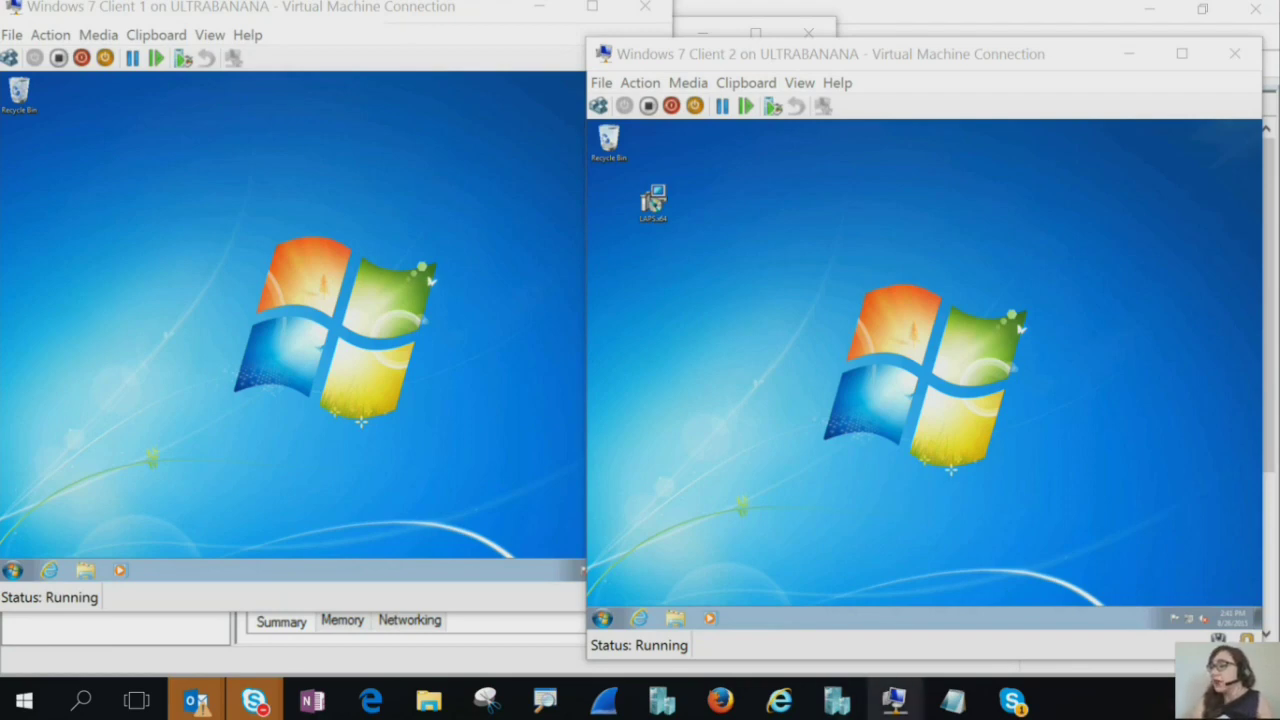
# On the domain controller, search the directory for the 'schema admins' group
pyautogui.moveTo(895, 700)
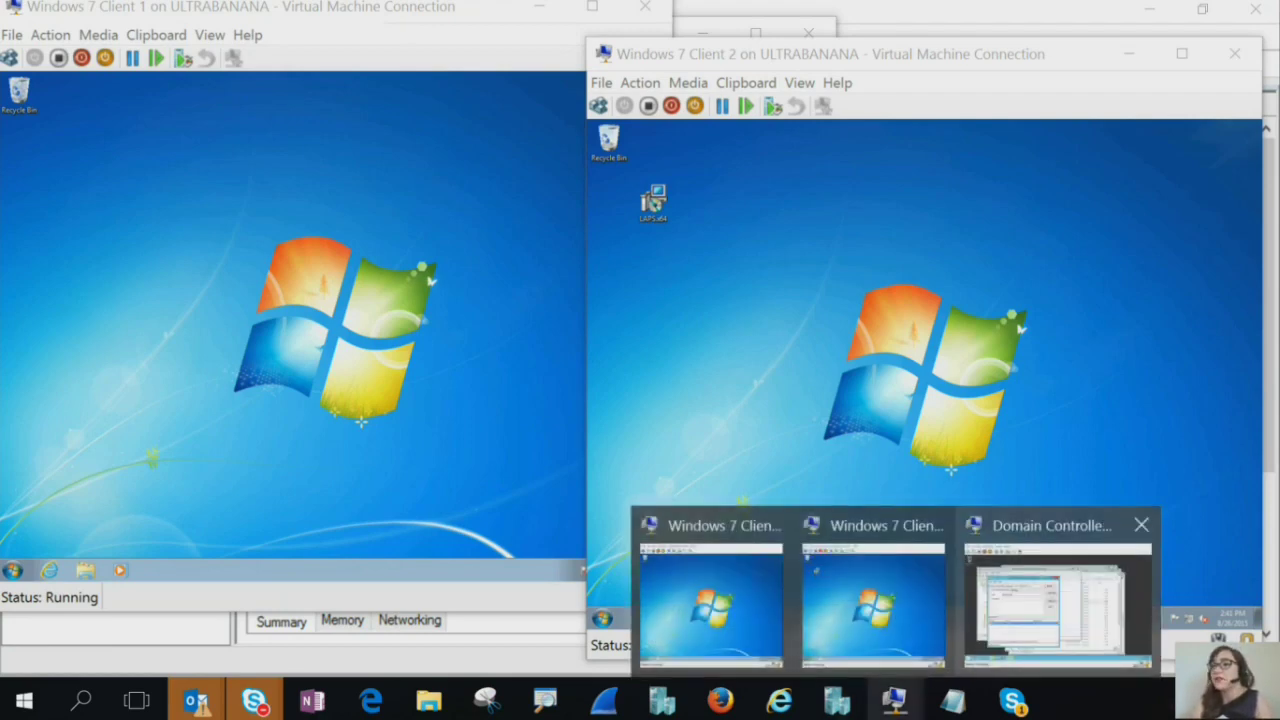
pyautogui.click(1057, 600)
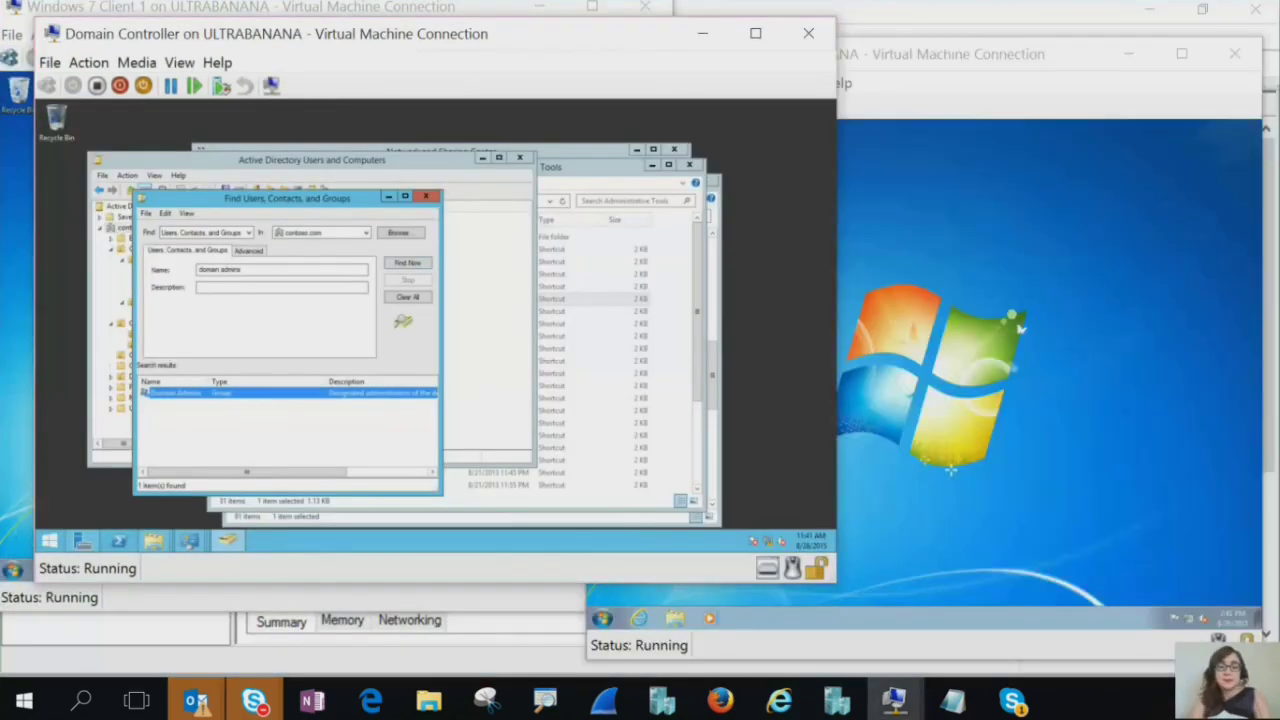
pyautogui.doubleClick(231, 270)
pyautogui.press('BackSpace')
pyautogui.press('BackSpace')
pyautogui.press('BackSpace')
pyautogui.press('BackSpace')
pyautogui.press('BackSpace')
pyautogui.press('BackSpace')
pyautogui.press('BackSpace')
pyautogui.write('schema admins')
pyautogui.press('Return')
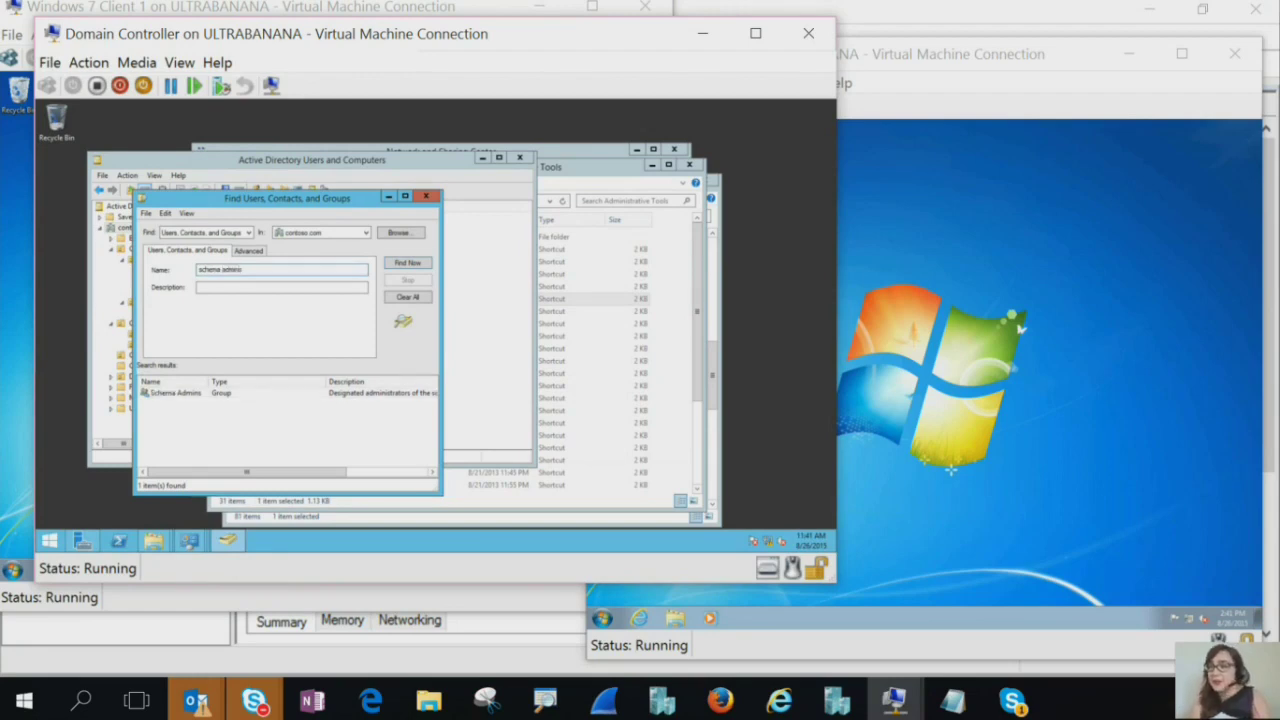
# Add the test DA user to Schema Admins, apply, then bring Client 2 forward
pyautogui.doubleClick(175, 392)
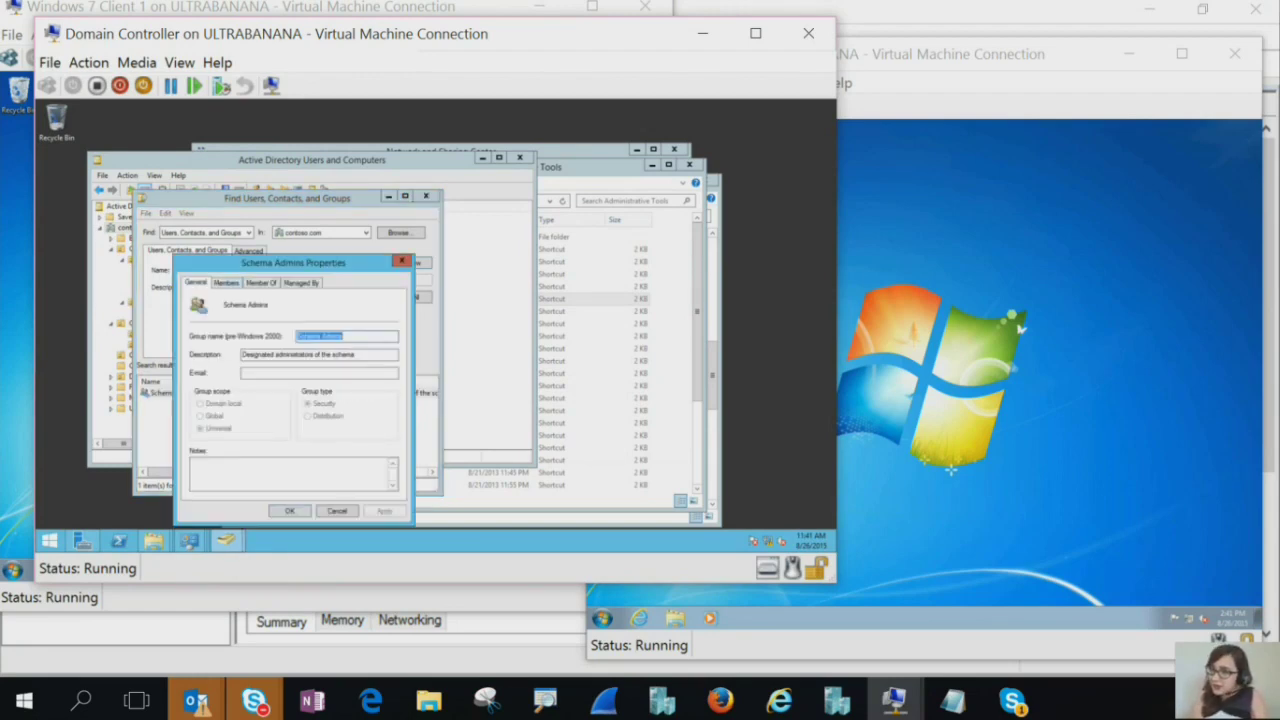
pyautogui.hotkey('ctrl', 'Tab')
pyautogui.hotkey('alt', 'd')
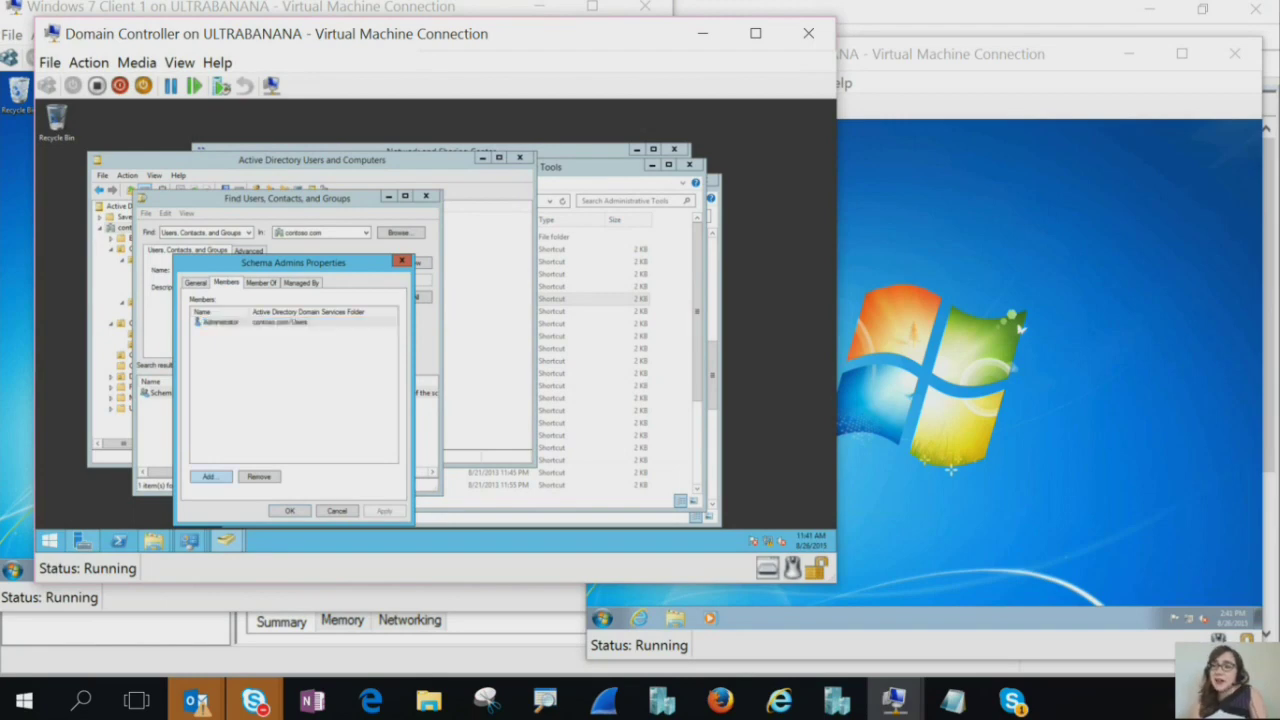
pyautogui.write('jos')
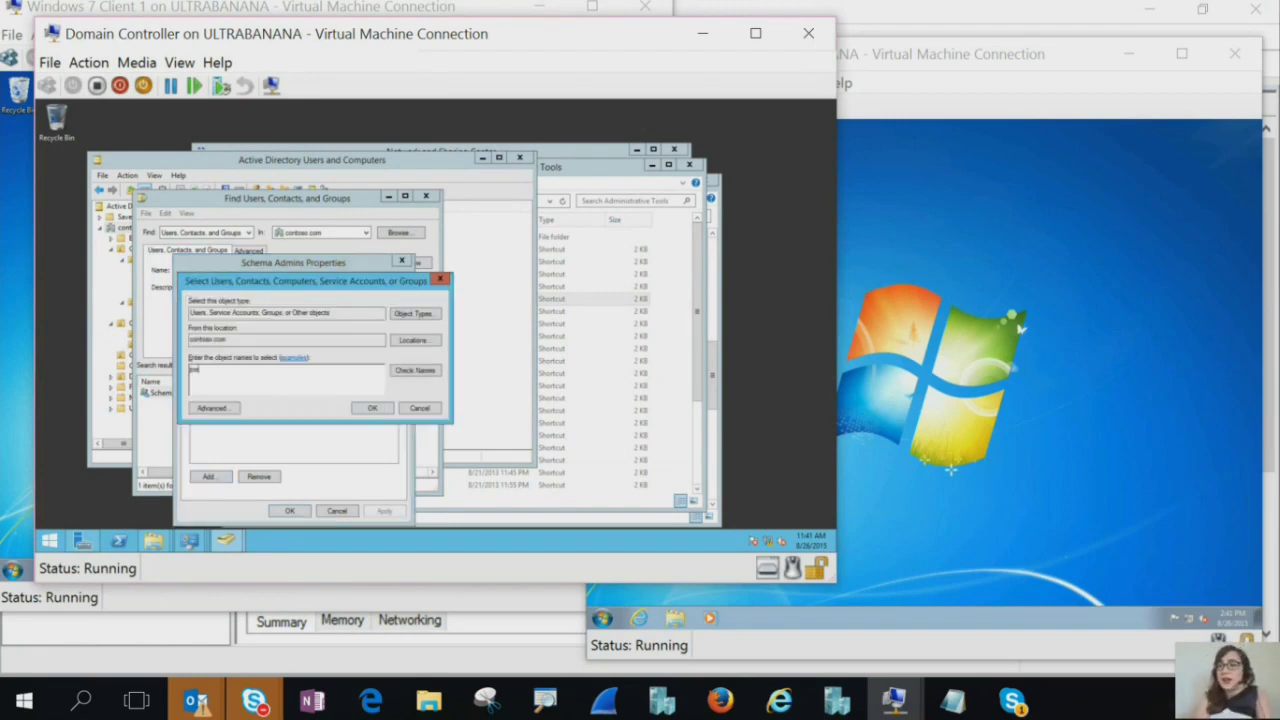
pyautogui.press('Return')
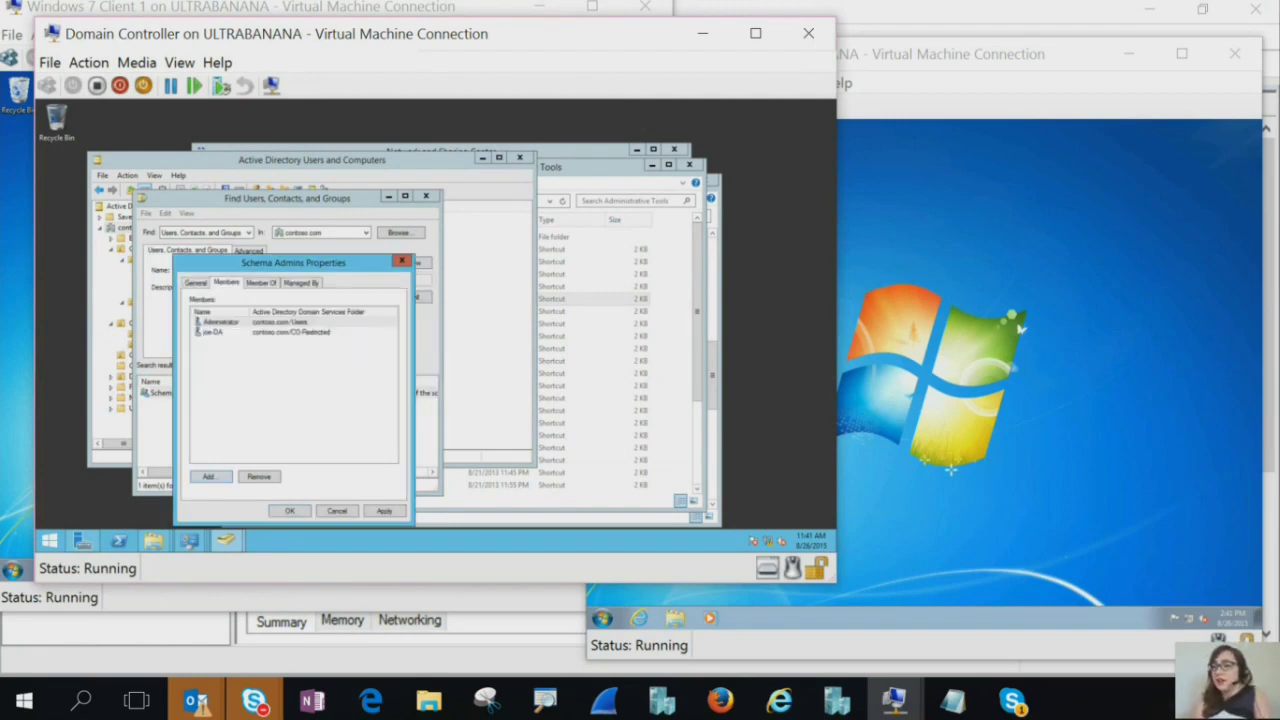
pyautogui.hotkey('alt', 'a')
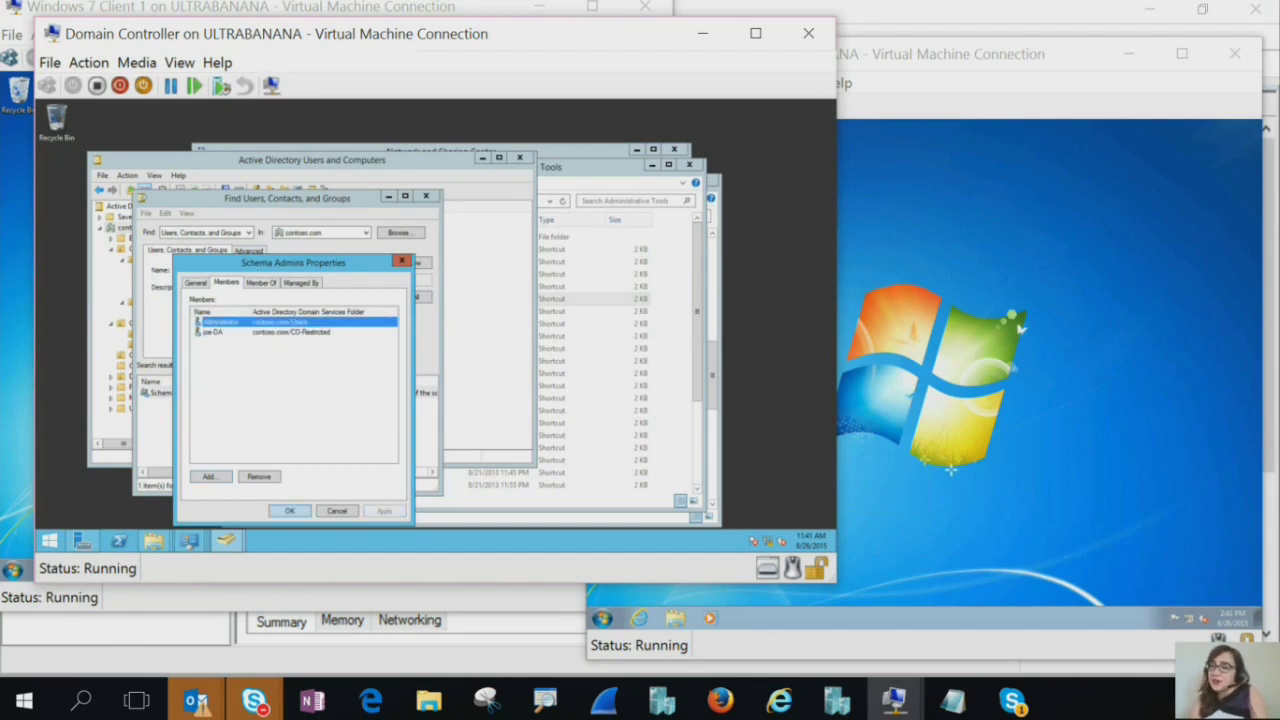
pyautogui.press('Return')
pyautogui.click(603, 618)
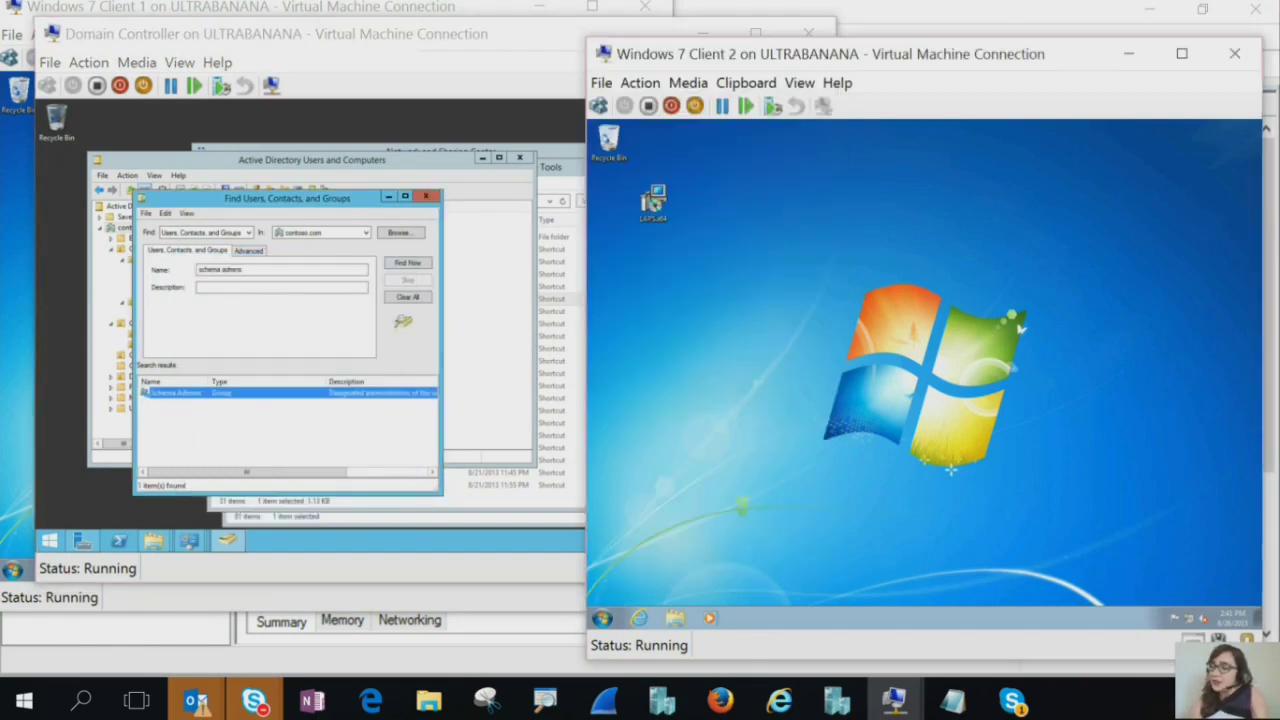
# Log the user off Client 2 by running logoff in a Command Prompt
pyautogui.click(603, 618)
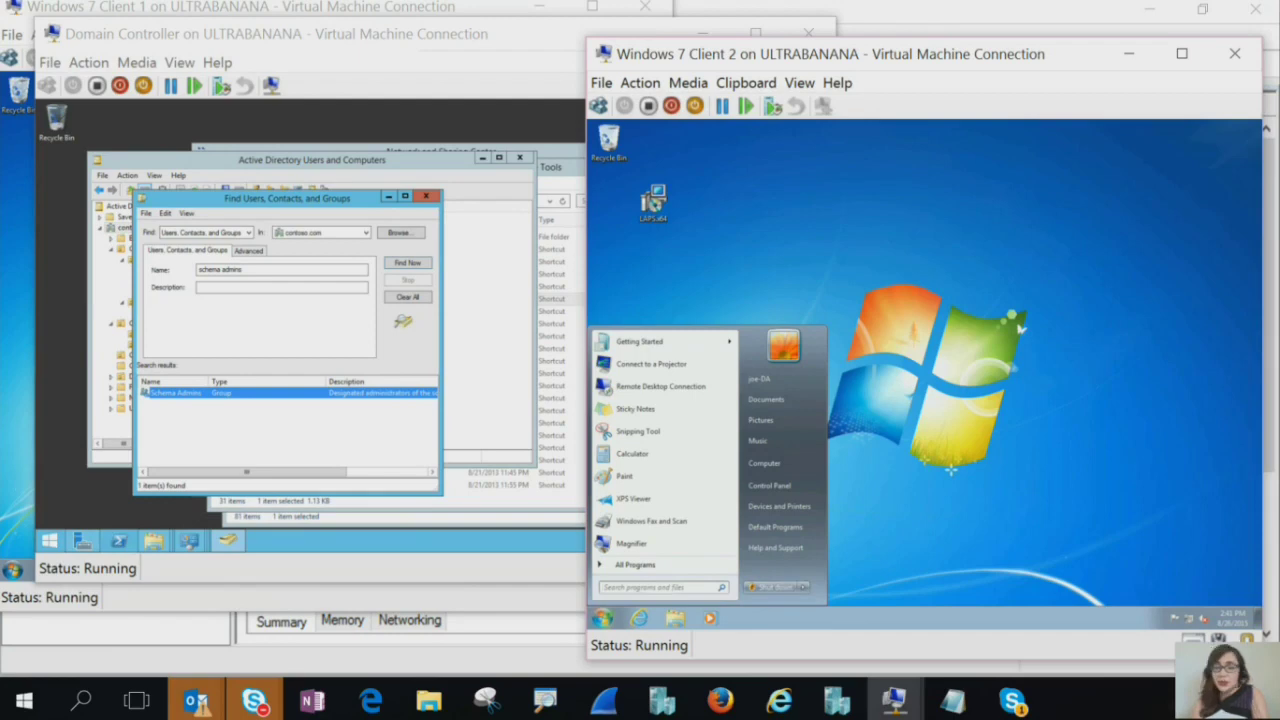
pyautogui.write('cmd')
pyautogui.press('Return')
pyautogui.write('logoff')
pyautogui.press('Return')
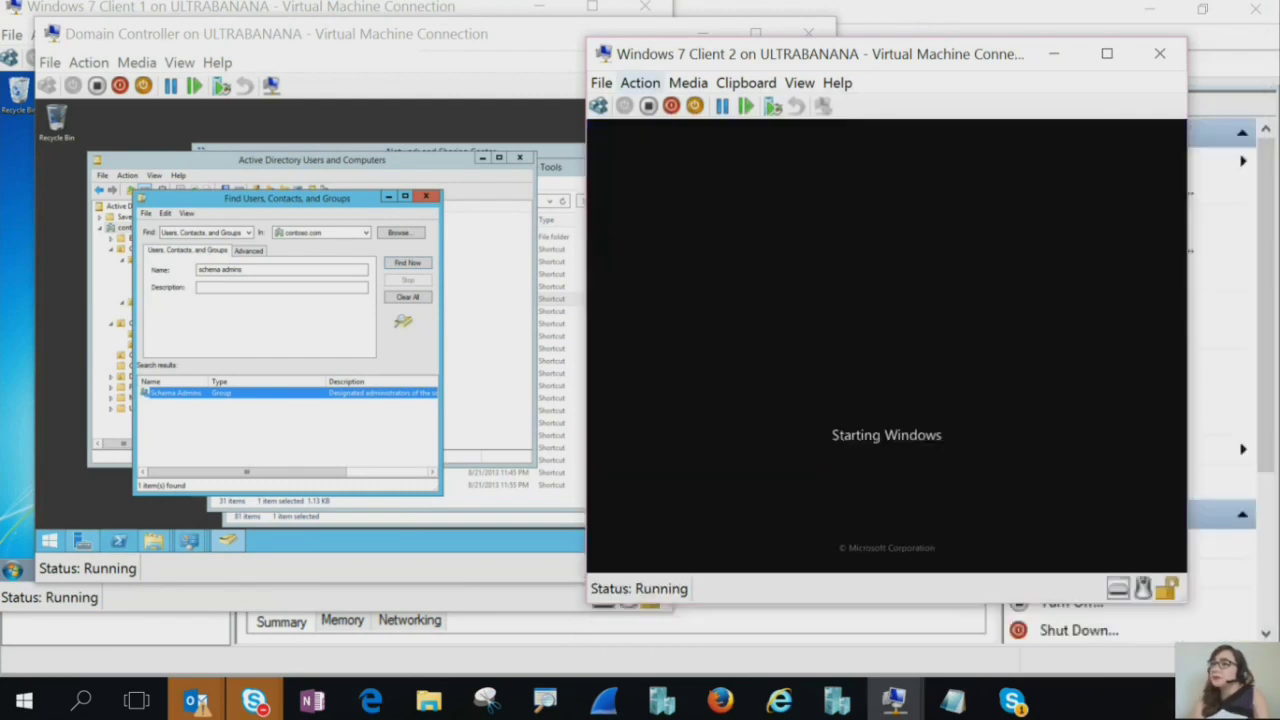
# Send Ctrl+Alt+Delete to the VM and sign back in with the DA user's password
pyautogui.click(640, 82)
pyautogui.click(459, 106)
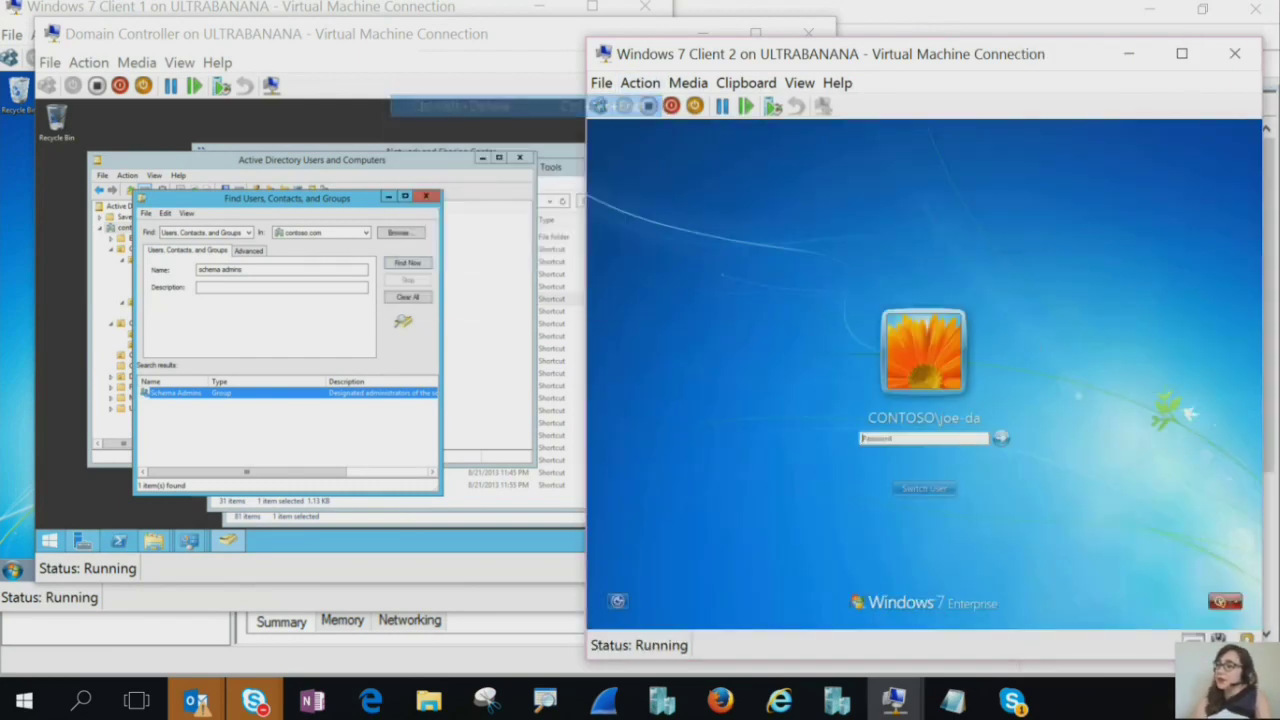
pyautogui.write('Pa$$w0rd')
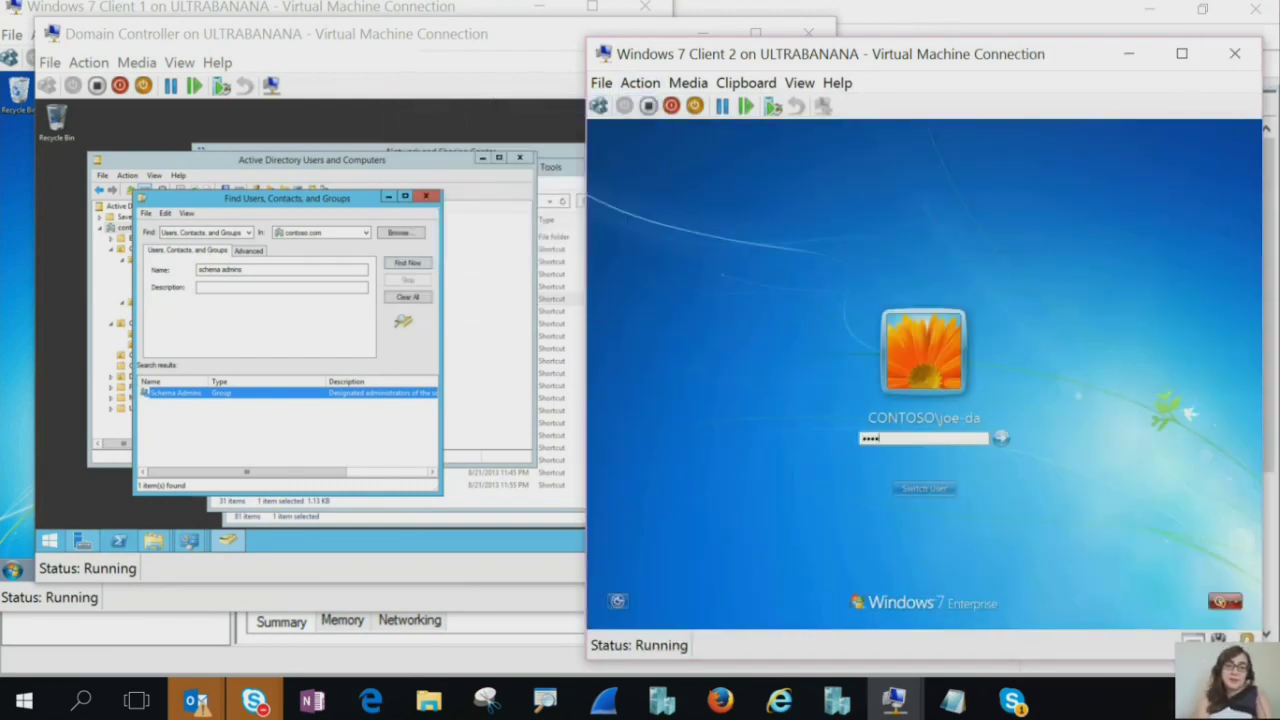
pyautogui.press('Return')
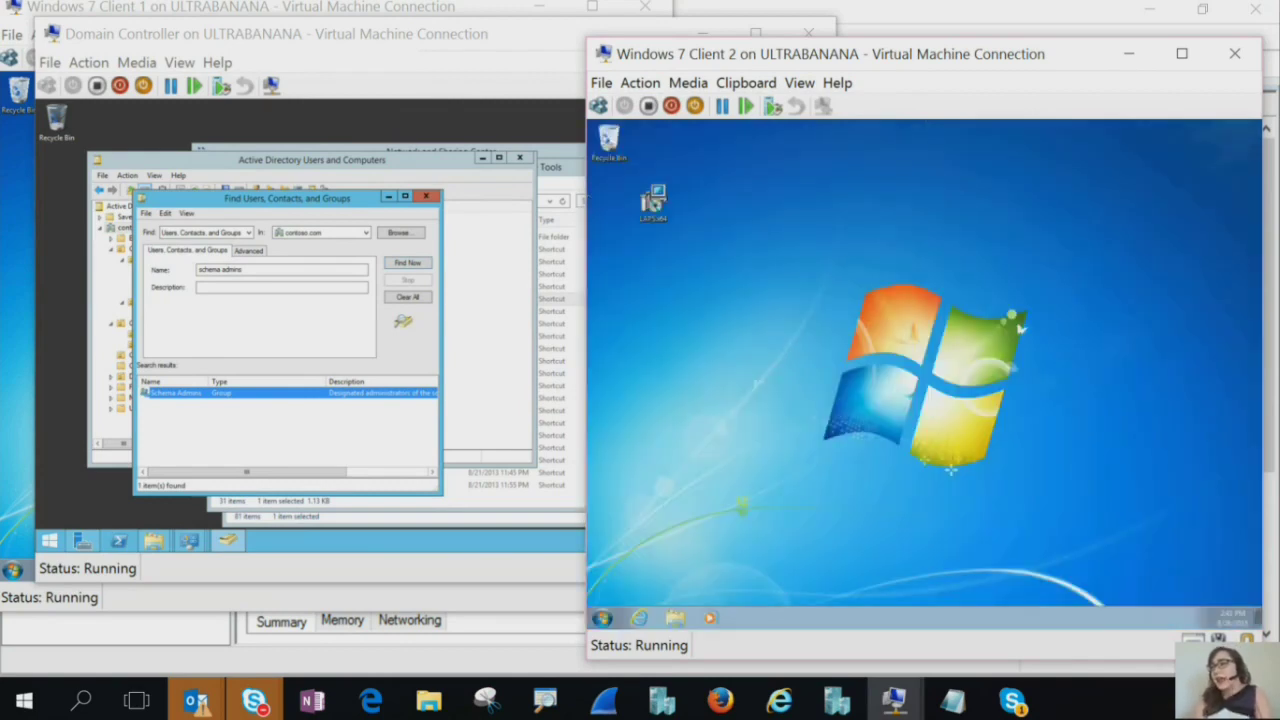
# Run the LAPS.x64 installer past the security warning, welcome page and licence acceptance
pyautogui.click(653, 204)
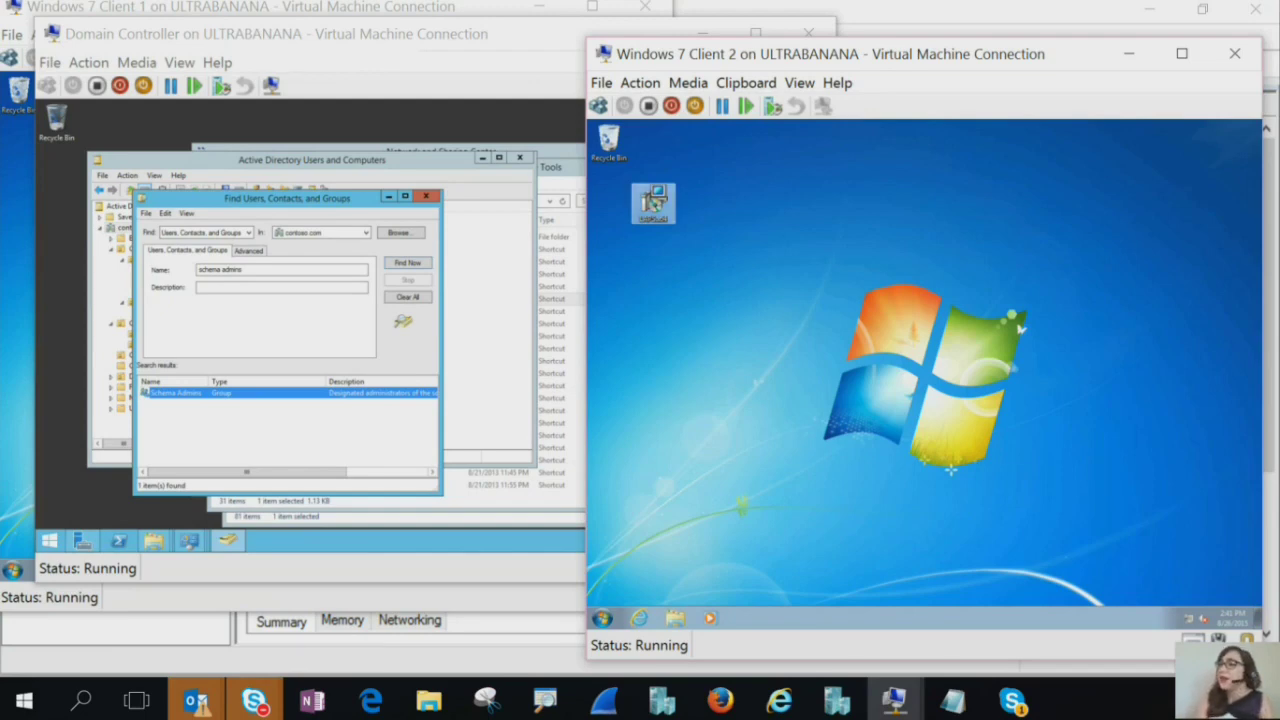
pyautogui.click(956, 378)
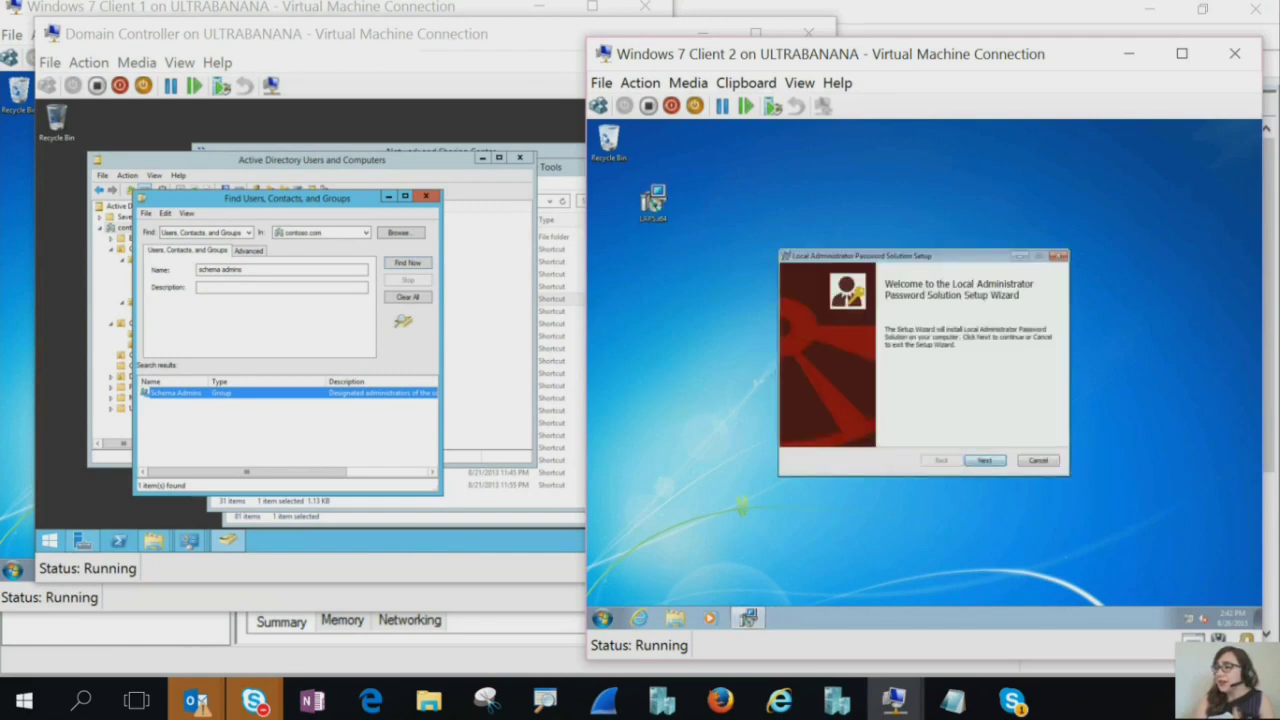
pyautogui.press('Return')
pyautogui.press('space')
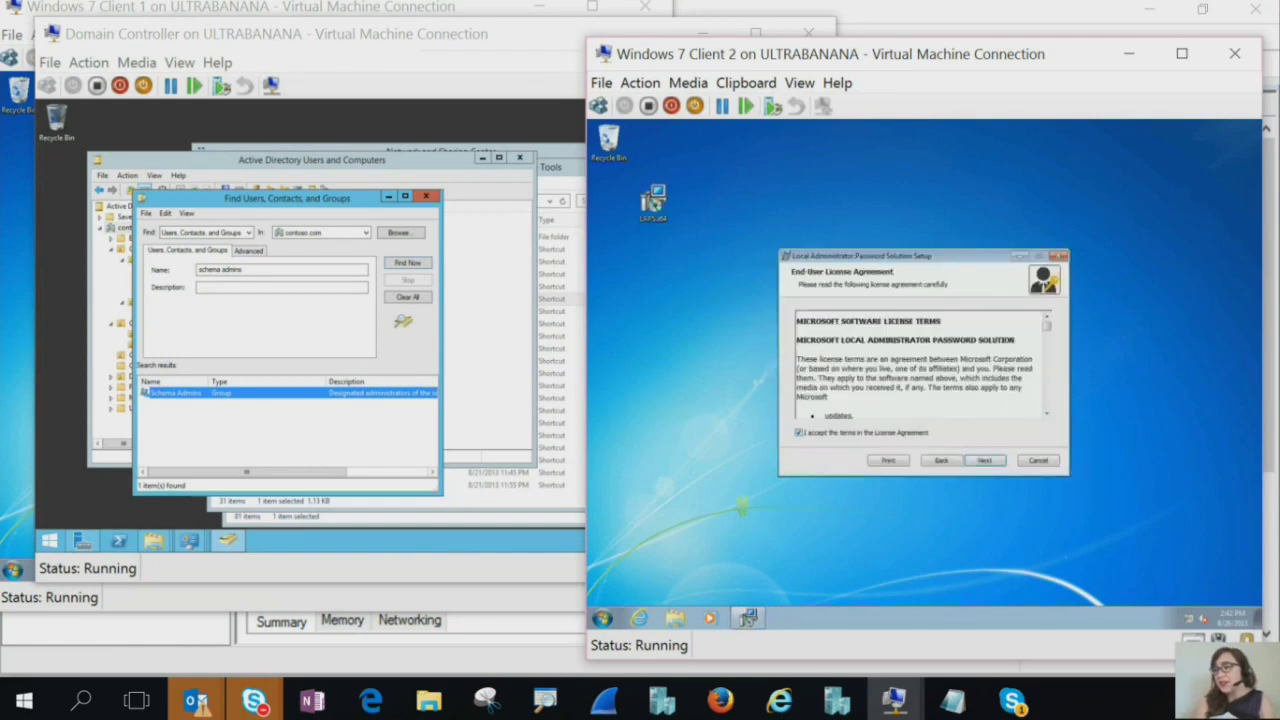
pyautogui.press('Return')
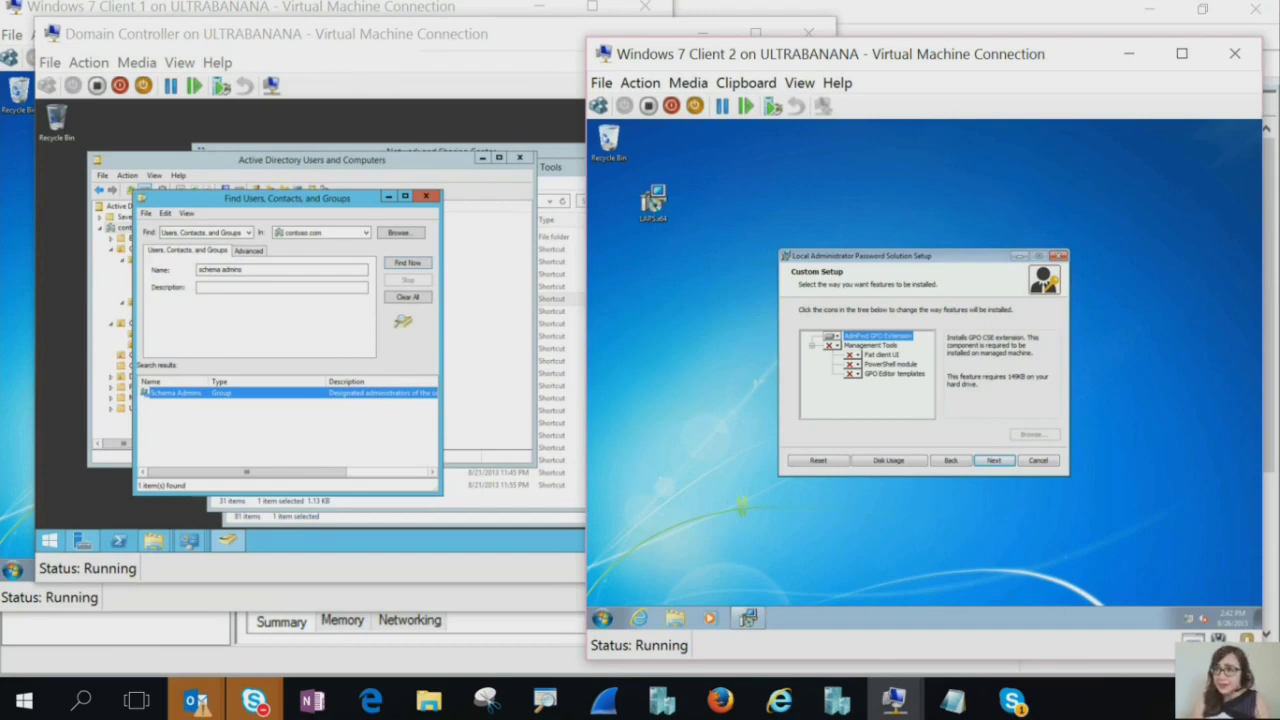
# Install LAPS with Management Tools set to entire feature on local drive, approving UAC
pyautogui.click(830, 345)
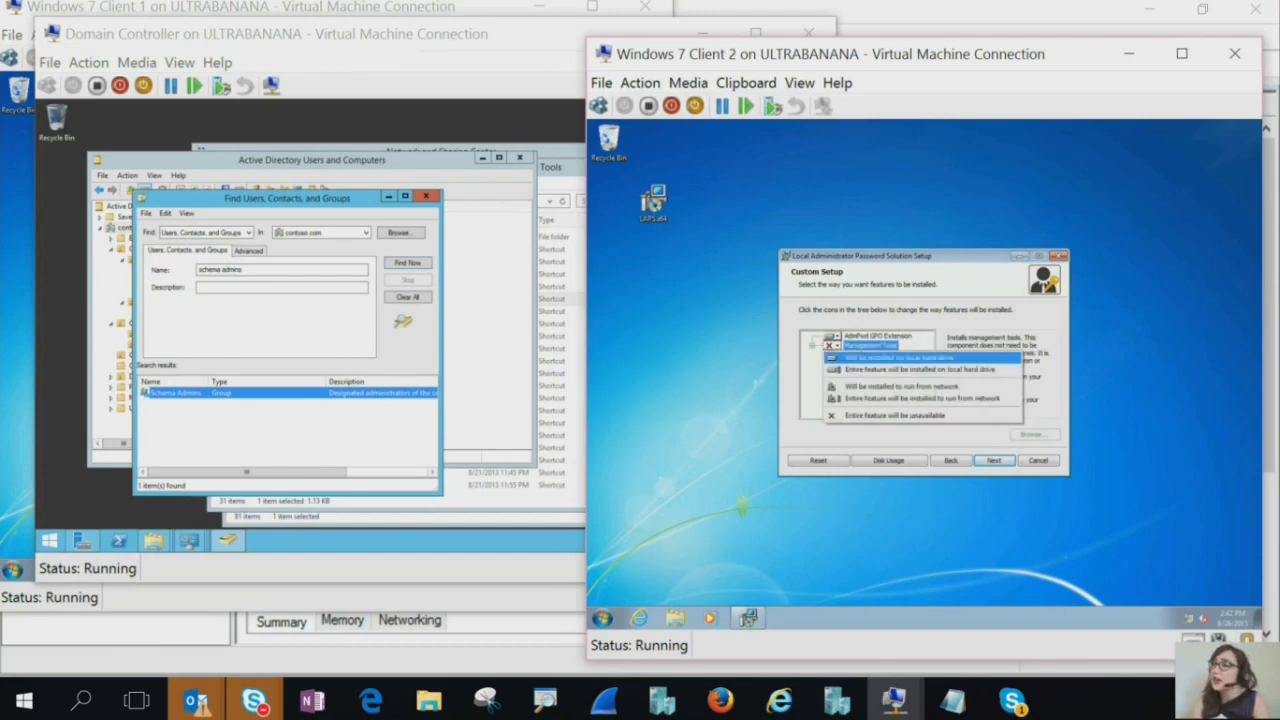
pyautogui.click(900, 369)
pyautogui.click(993, 460)
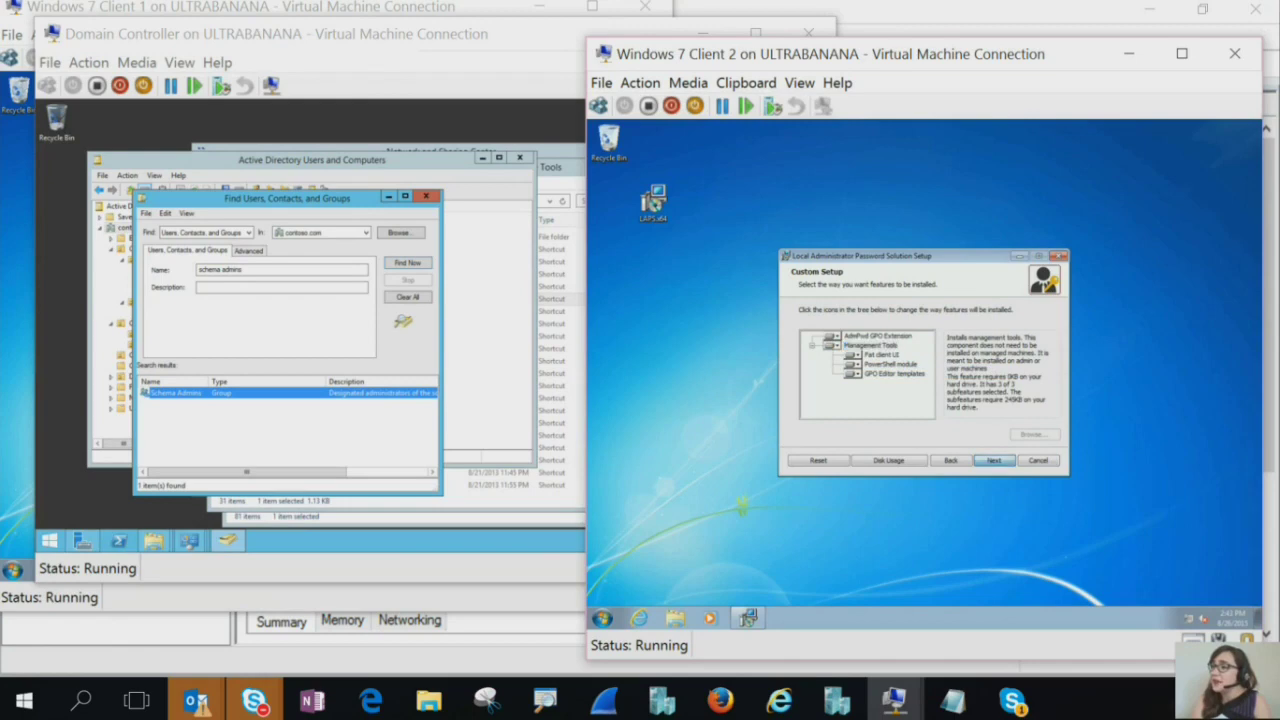
pyautogui.click(993, 460)
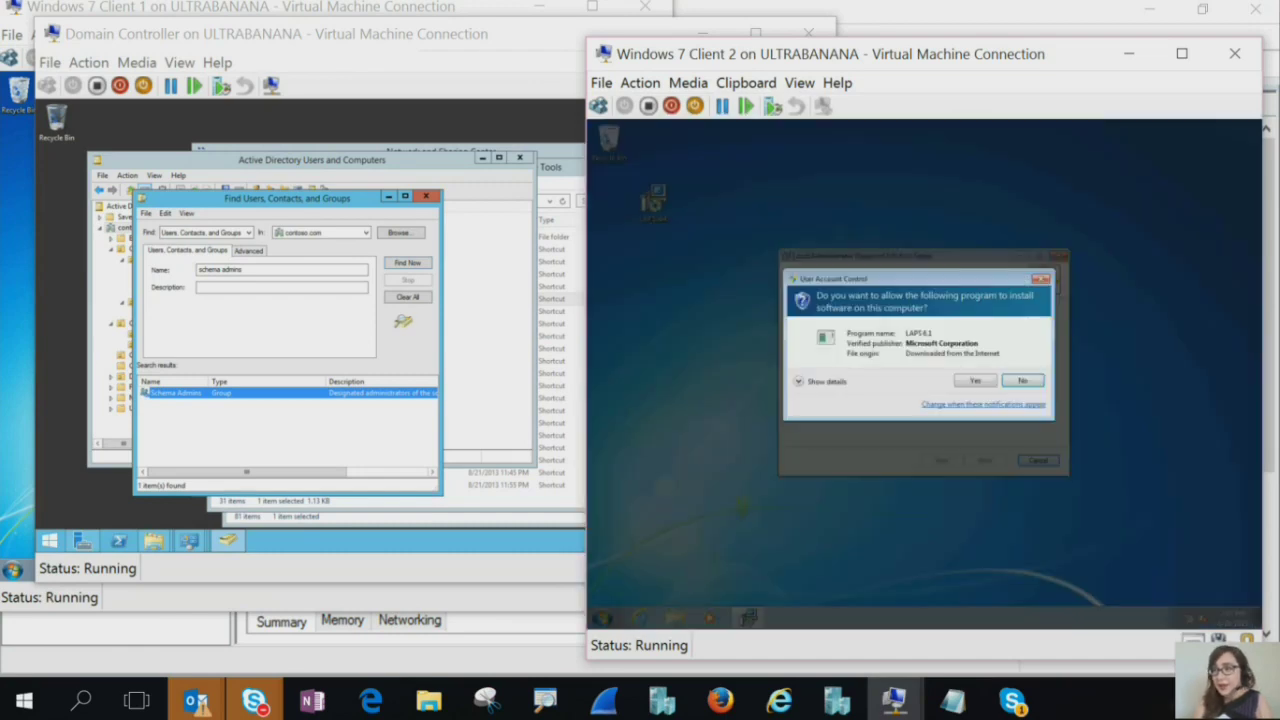
pyautogui.click(975, 380)
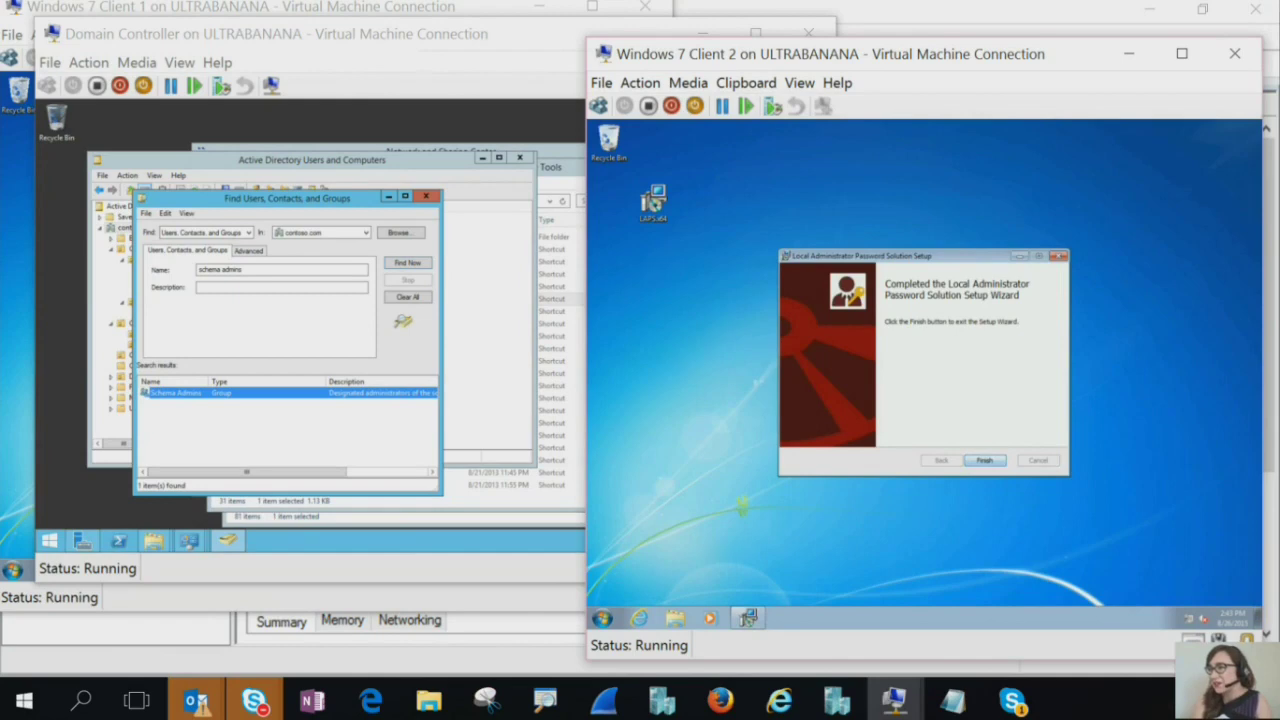
# Finish the LAPS setup wizard and open Client 2's Control Panel from Start
pyautogui.click(985, 460)
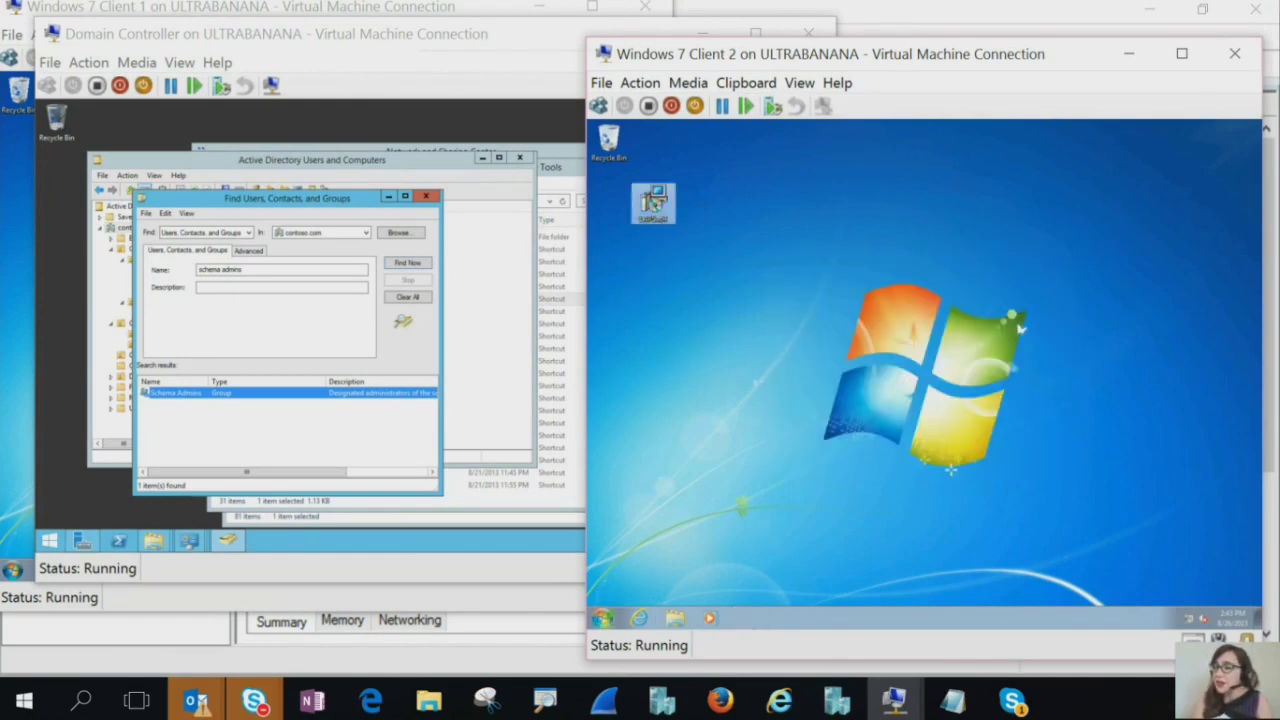
pyautogui.click(603, 617)
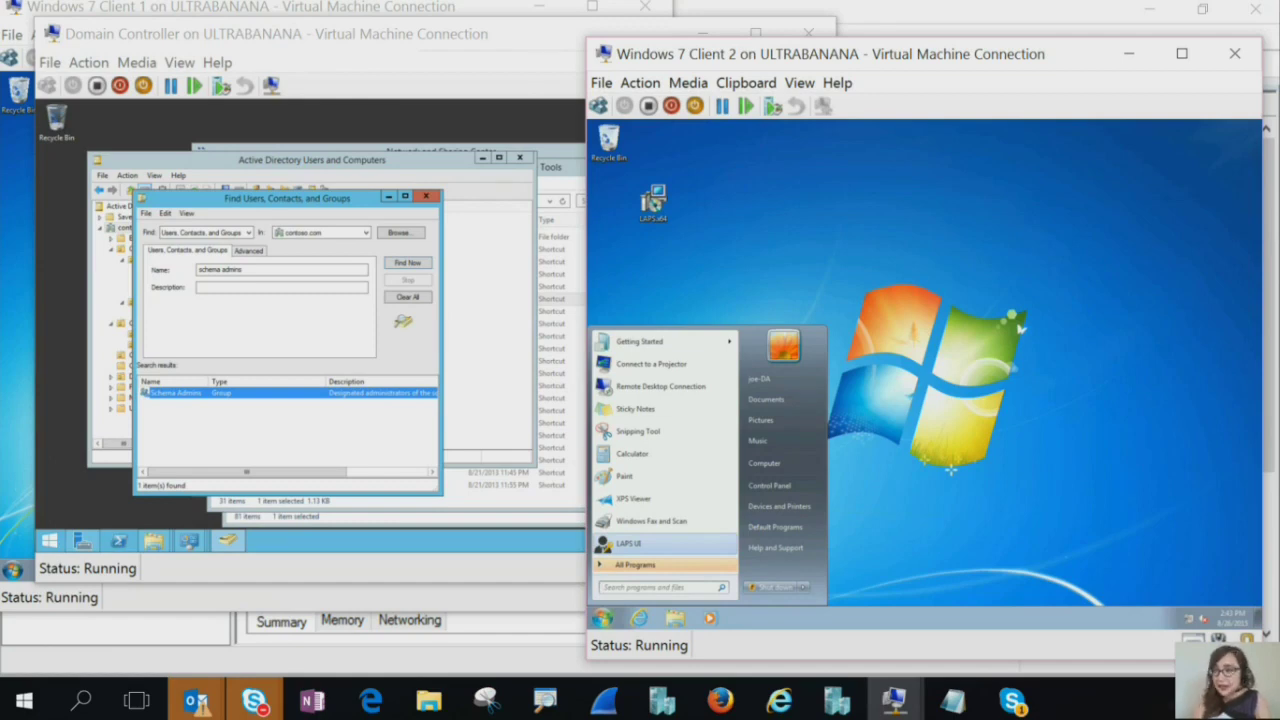
pyautogui.click(769, 485)
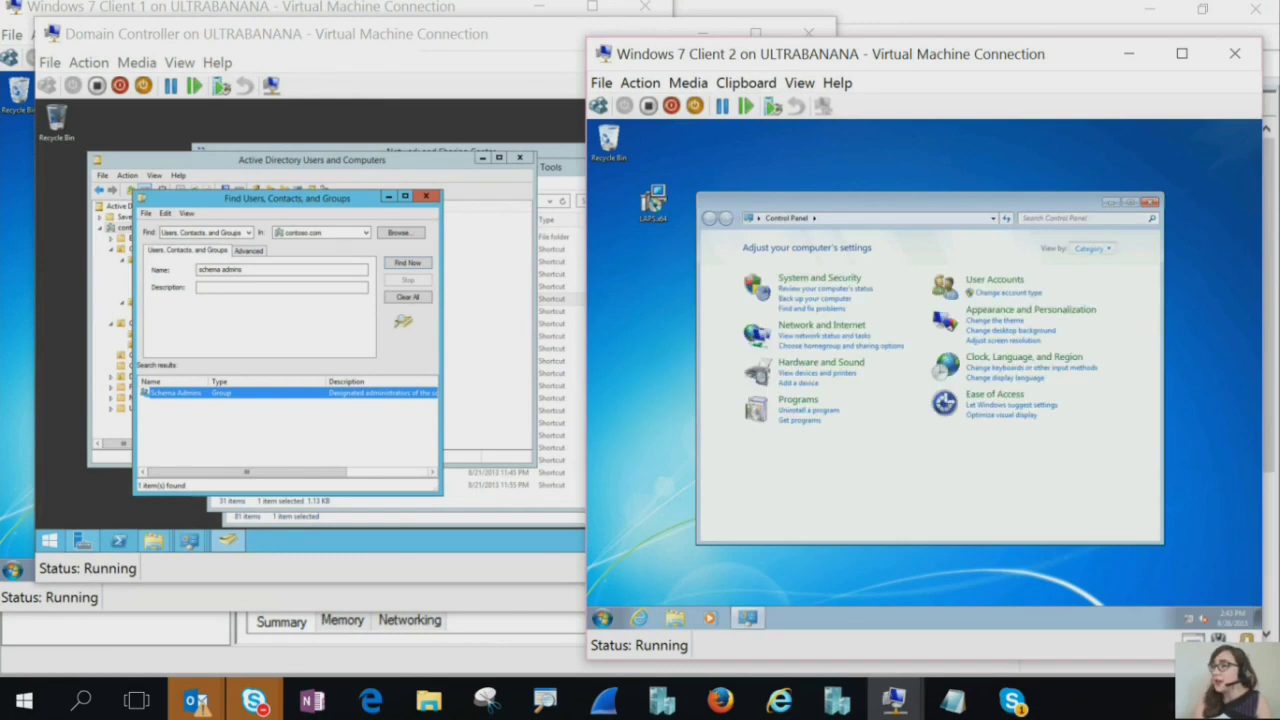
pyautogui.click(1090, 248)
# Switch Control Panel to Large icons and open Programs and Features to see LAPS 6.0.1.0
pyautogui.click(1106, 281)
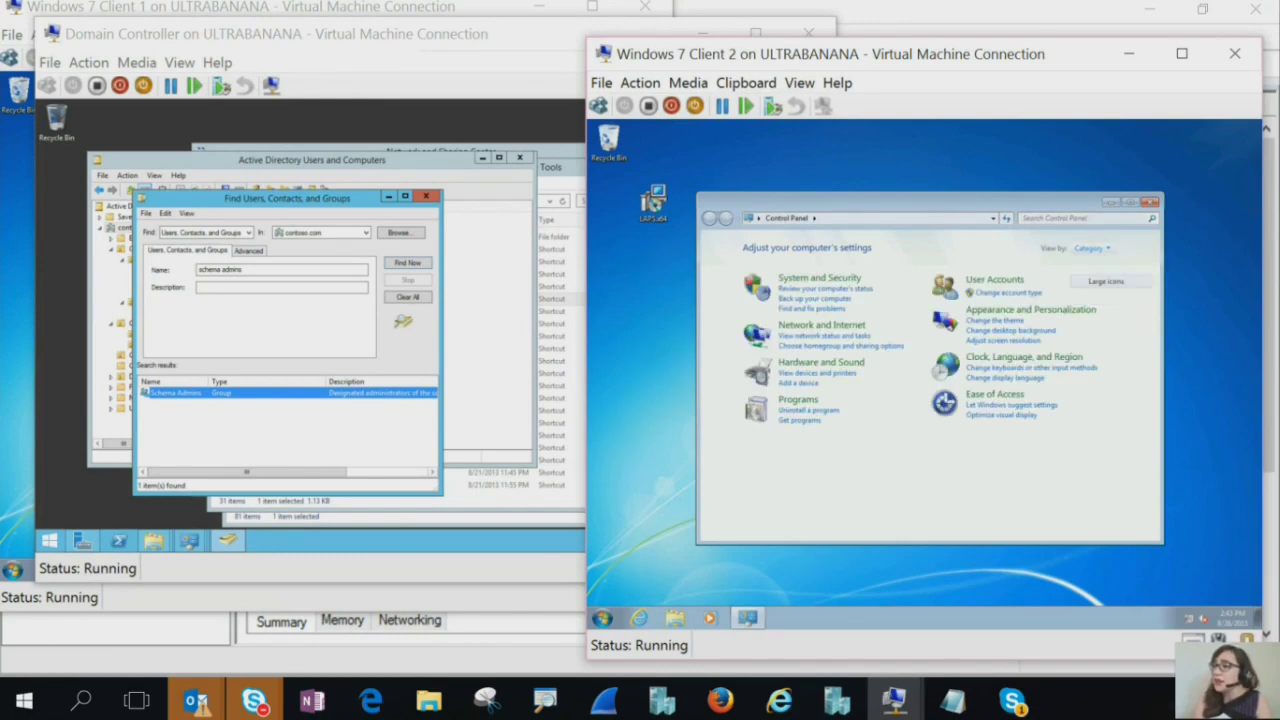
pyautogui.scroll(-1, 930, 400)
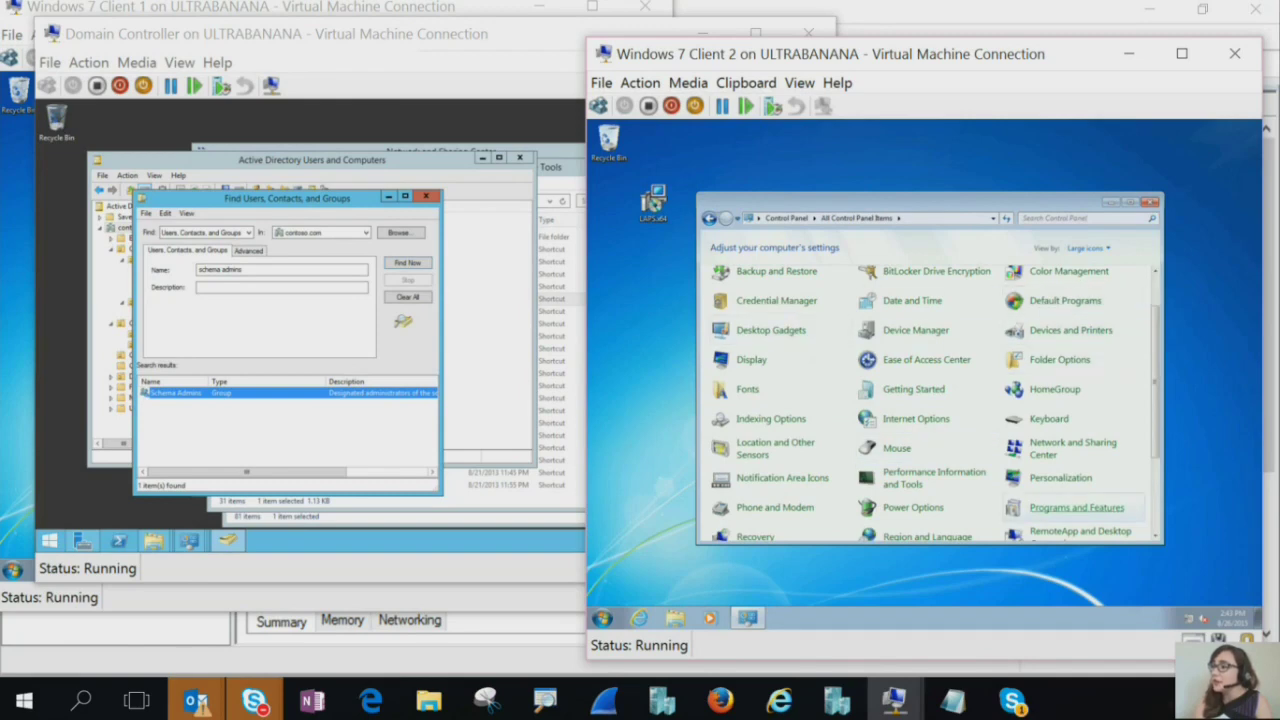
pyautogui.click(1077, 507)
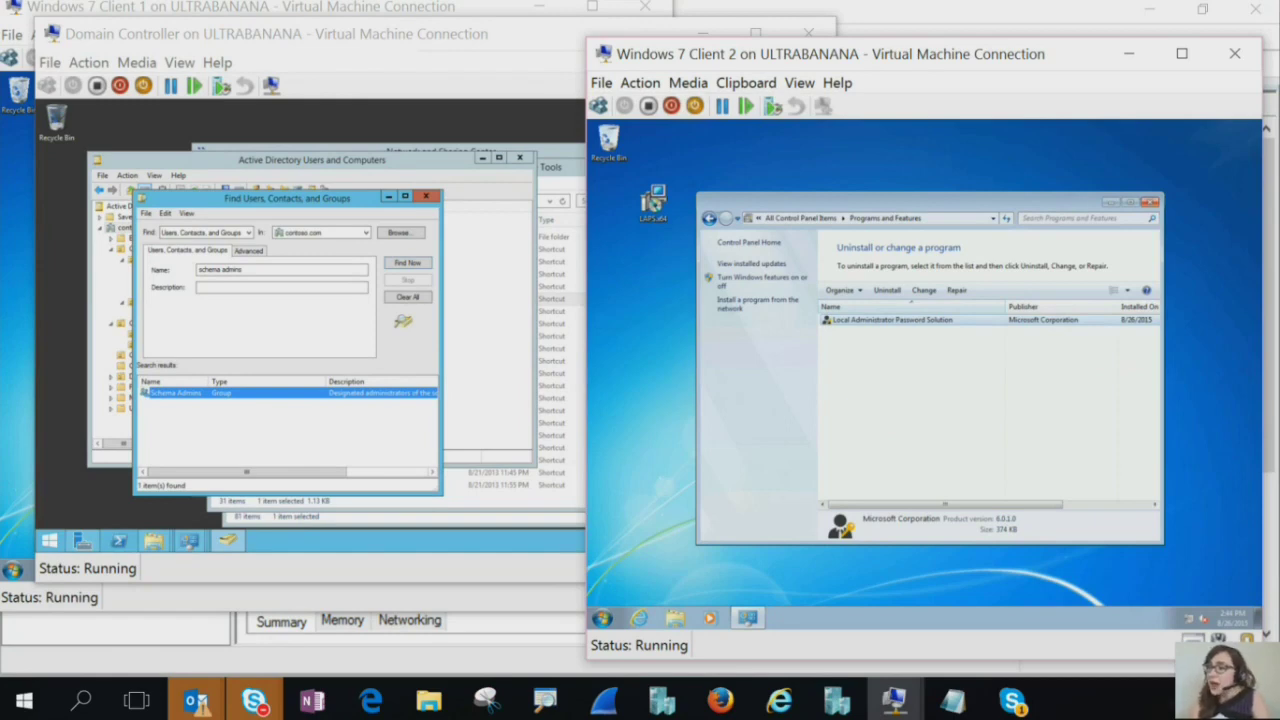
# Browse to C:\Windows\PolicyDefinitions and select AdmPwd.admx
pyautogui.click(601, 617)
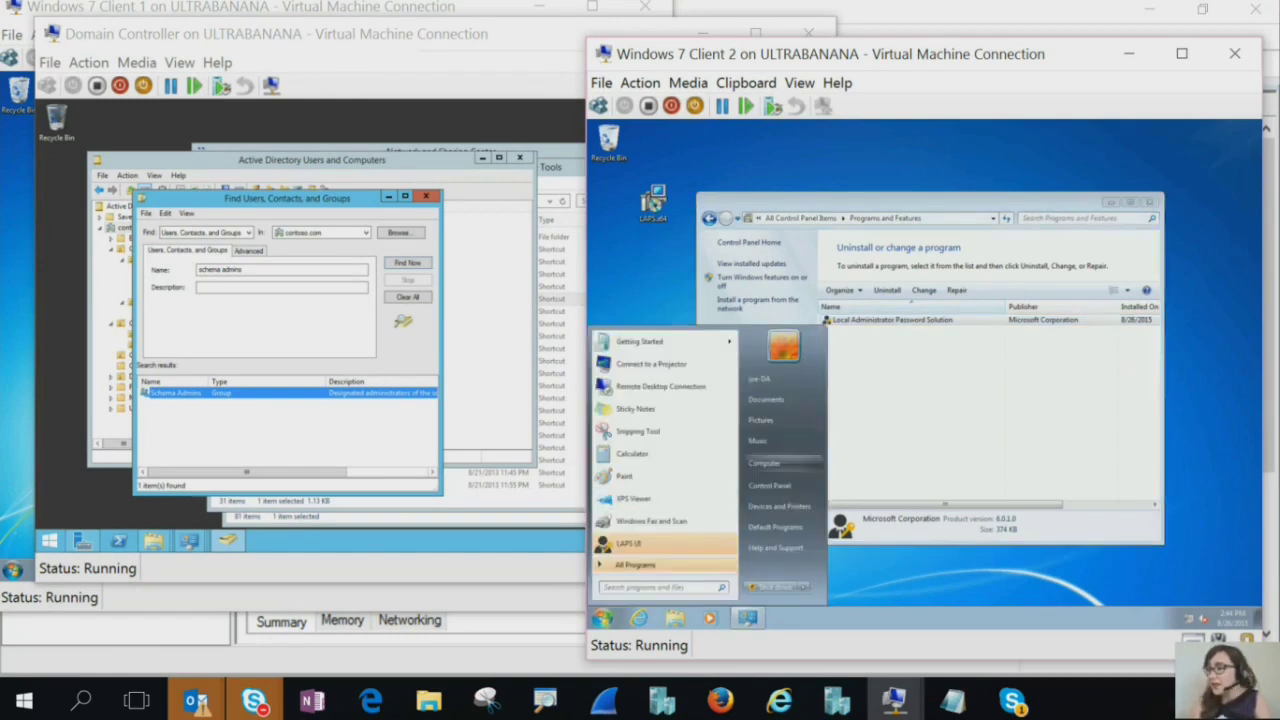
pyautogui.click(775, 458)
pyautogui.doubleClick(875, 298)
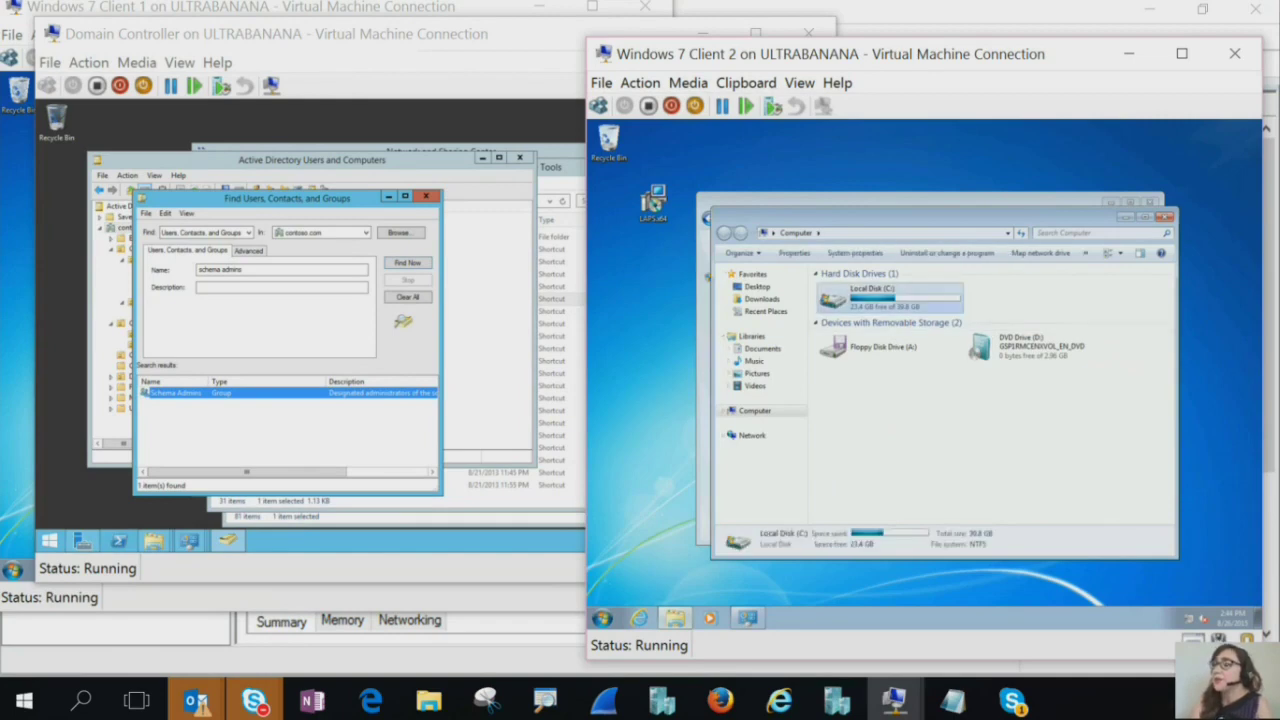
pyautogui.doubleClick(845, 336)
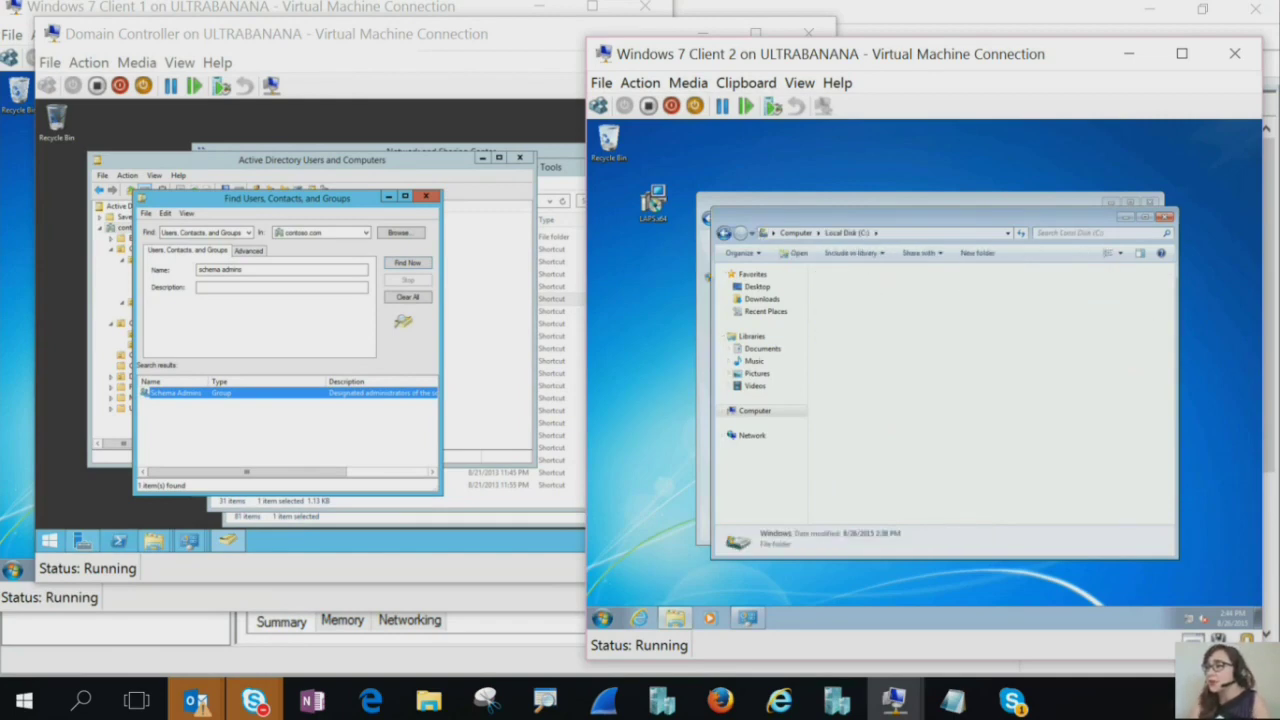
pyautogui.click(840, 336)
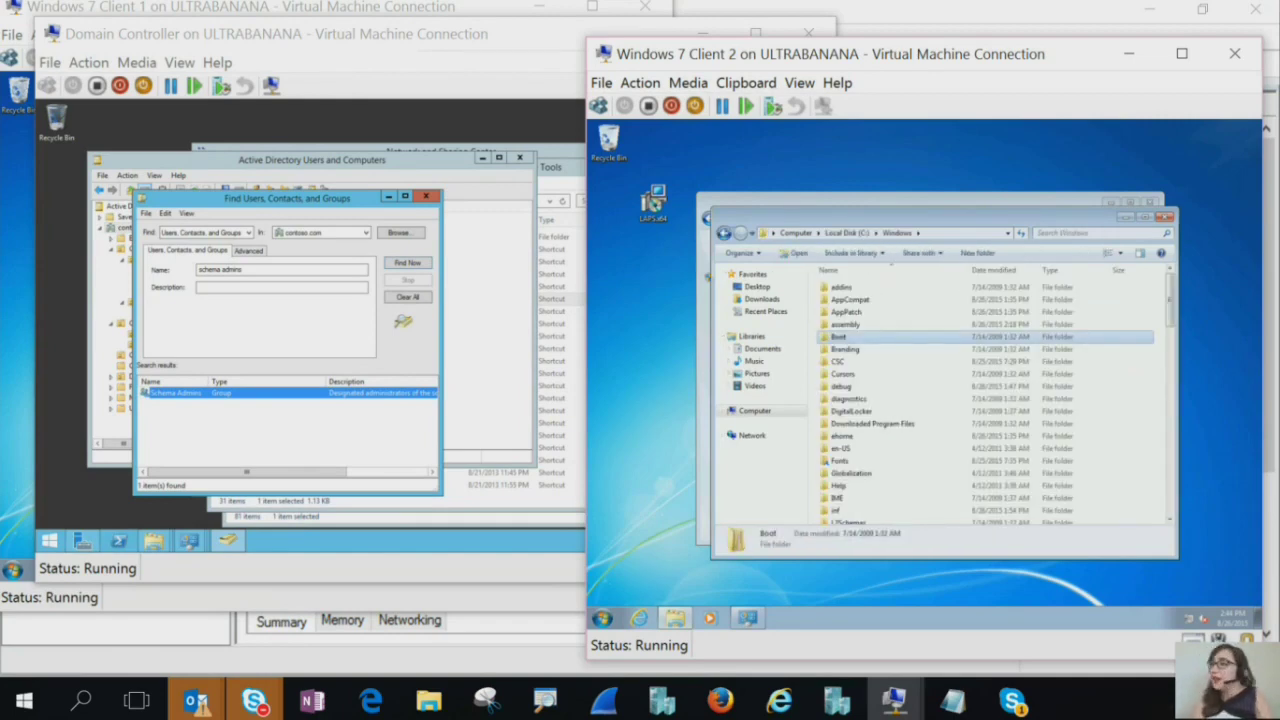
pyautogui.scroll(-9, 900, 350)
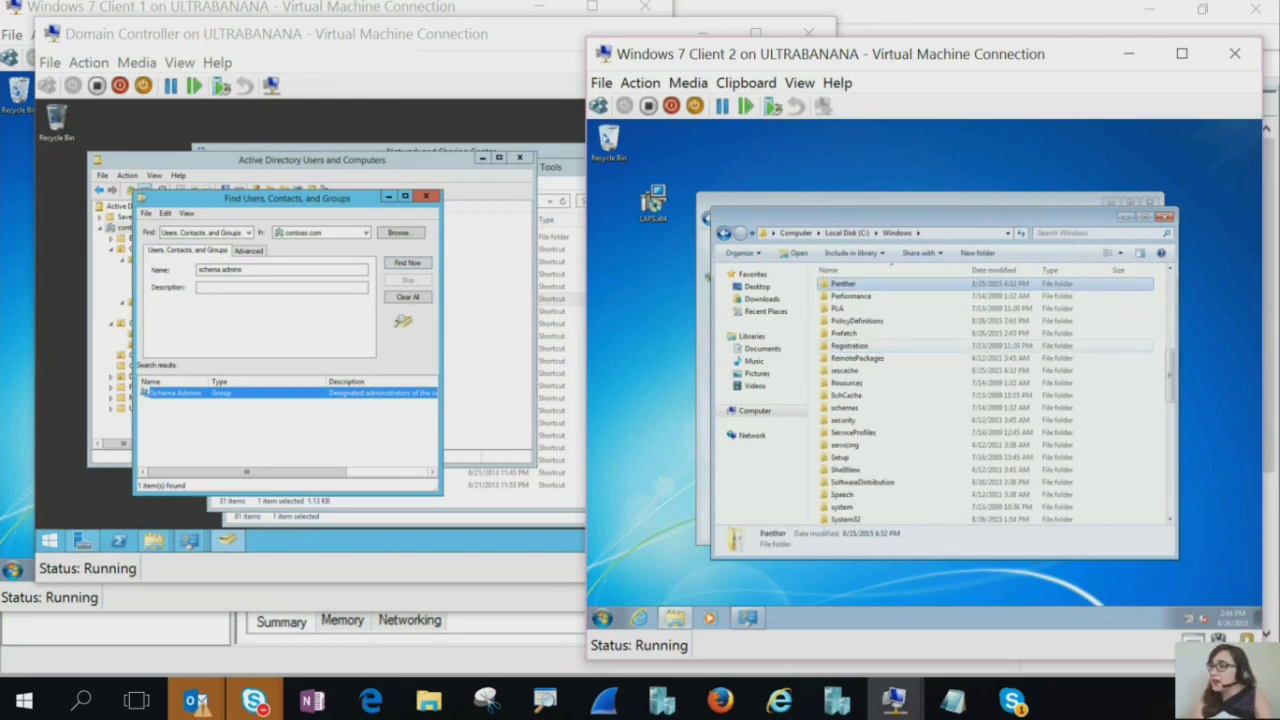
pyautogui.doubleClick(850, 321)
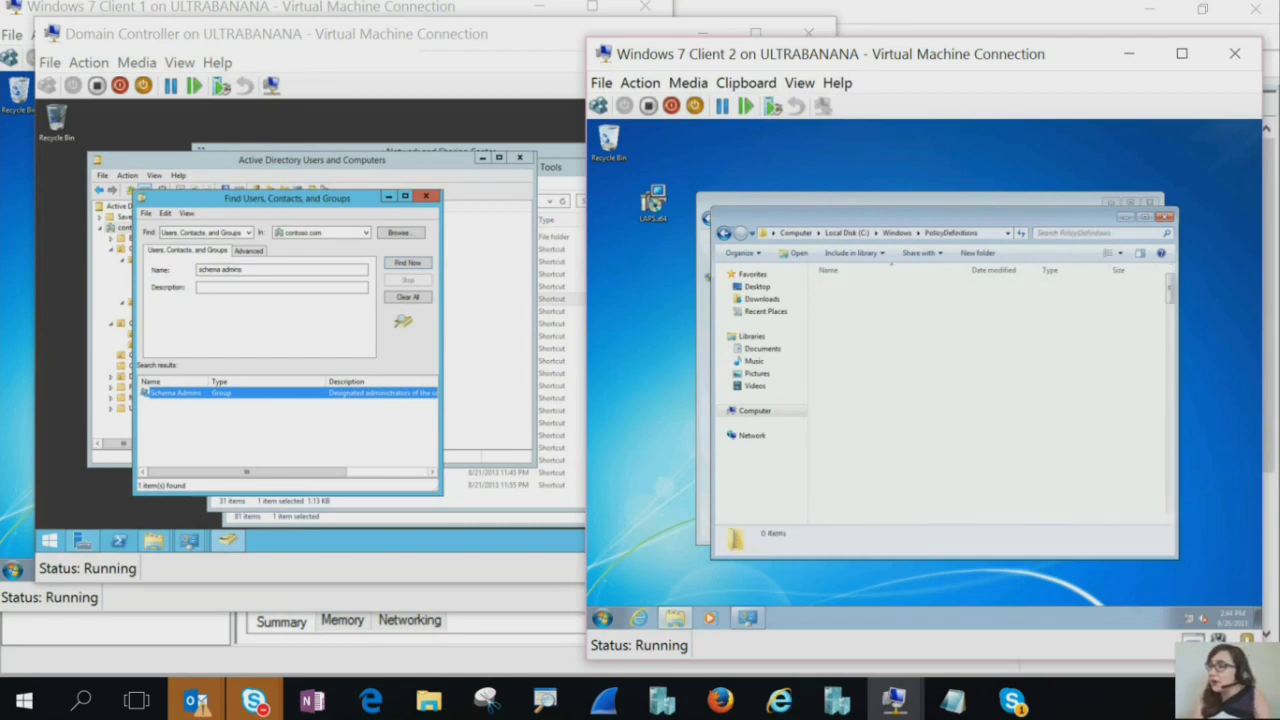
pyautogui.click(850, 324)
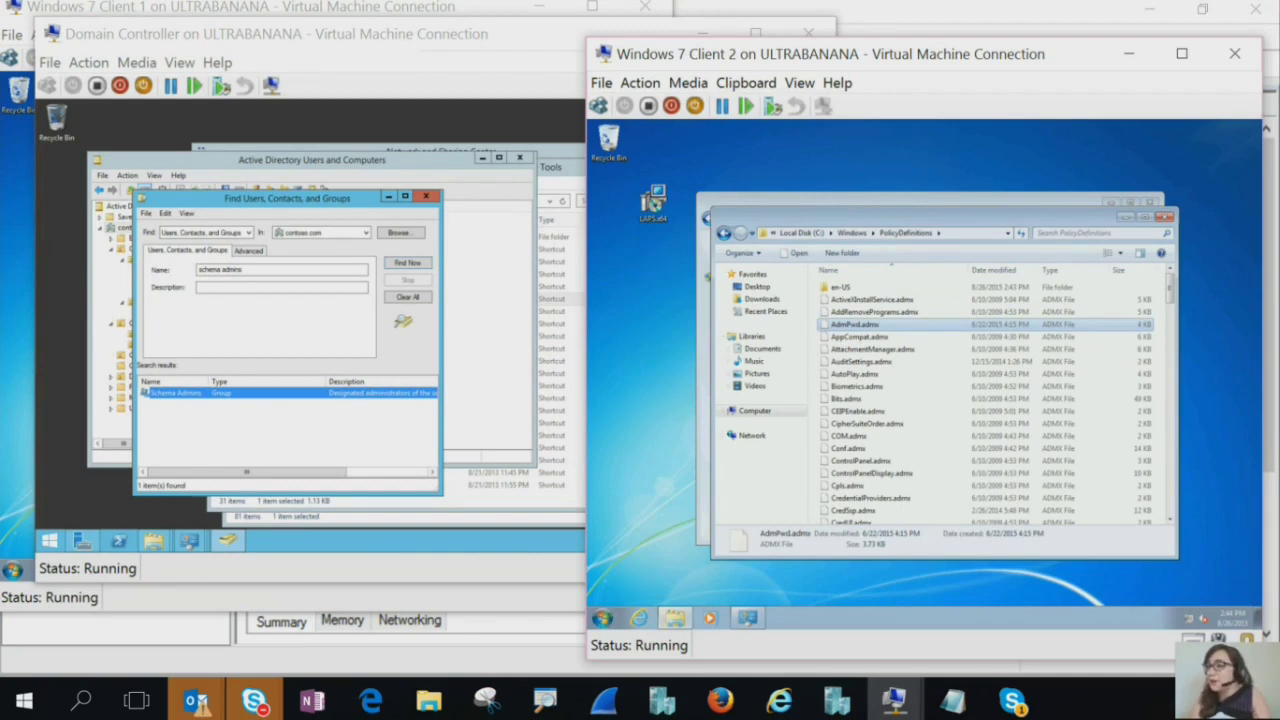
# Open a second Computer window ready for a network path
pyautogui.click(601, 618)
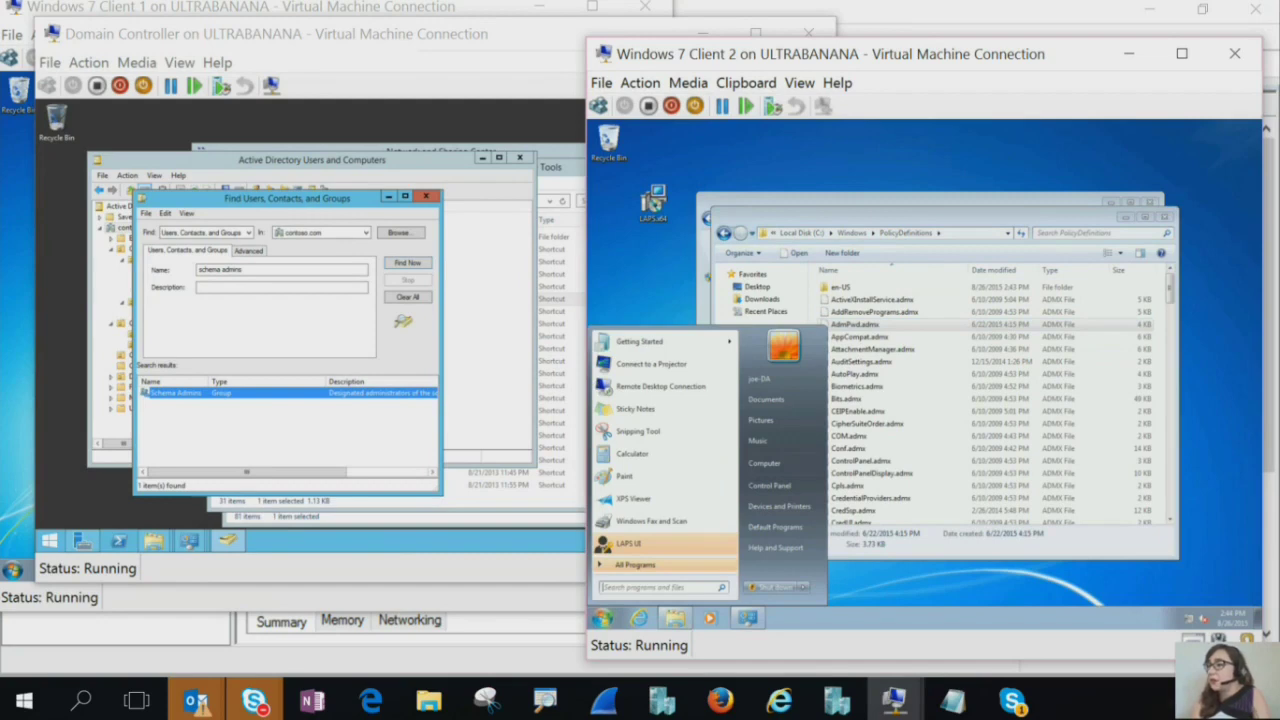
pyautogui.click(769, 485)
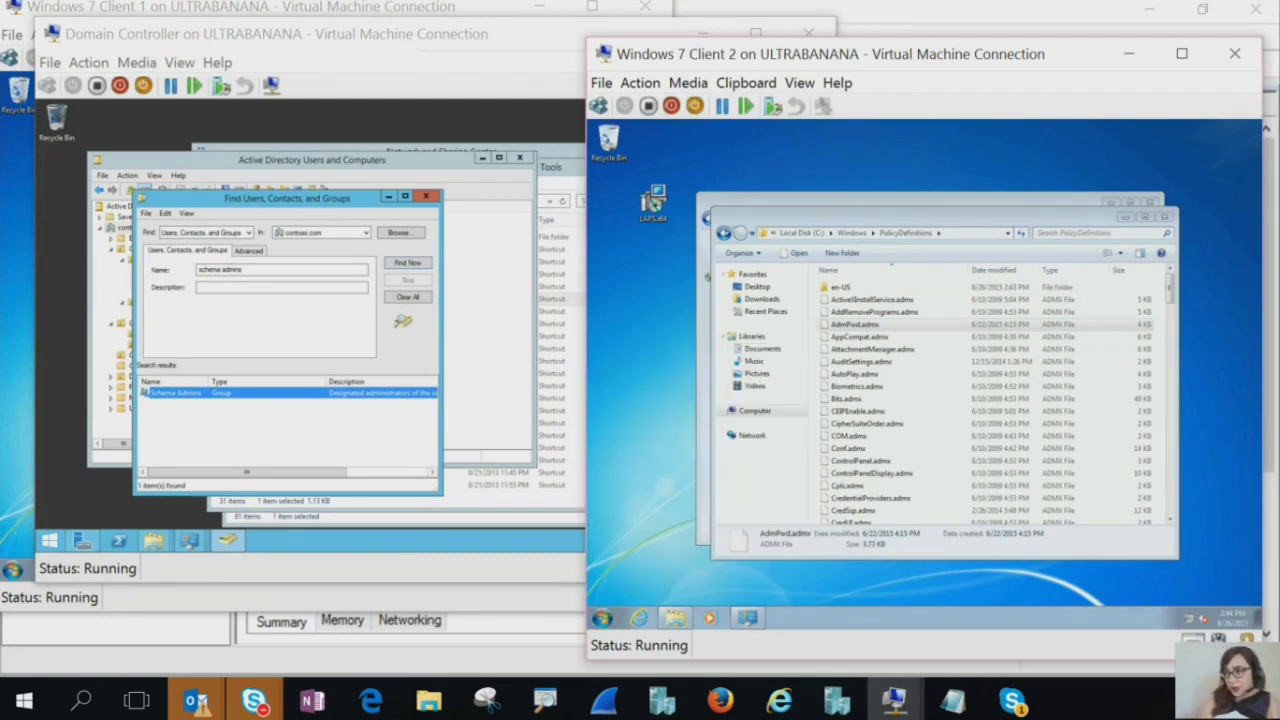
pyautogui.click(900, 247)
# Open the \\contoso.com\ network share, signing in as administrator
pyautogui.write('\\conto')
pyautogui.press('Down')
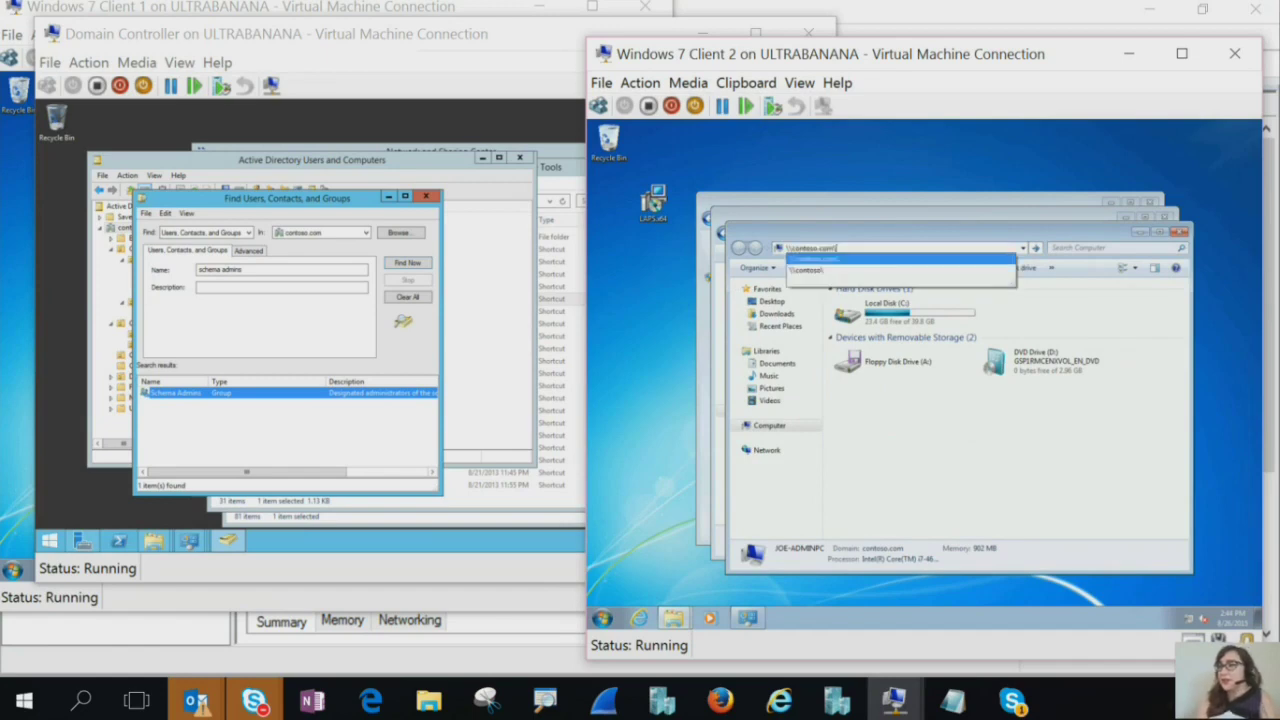
pyautogui.press('Return')
pyautogui.write('admini')
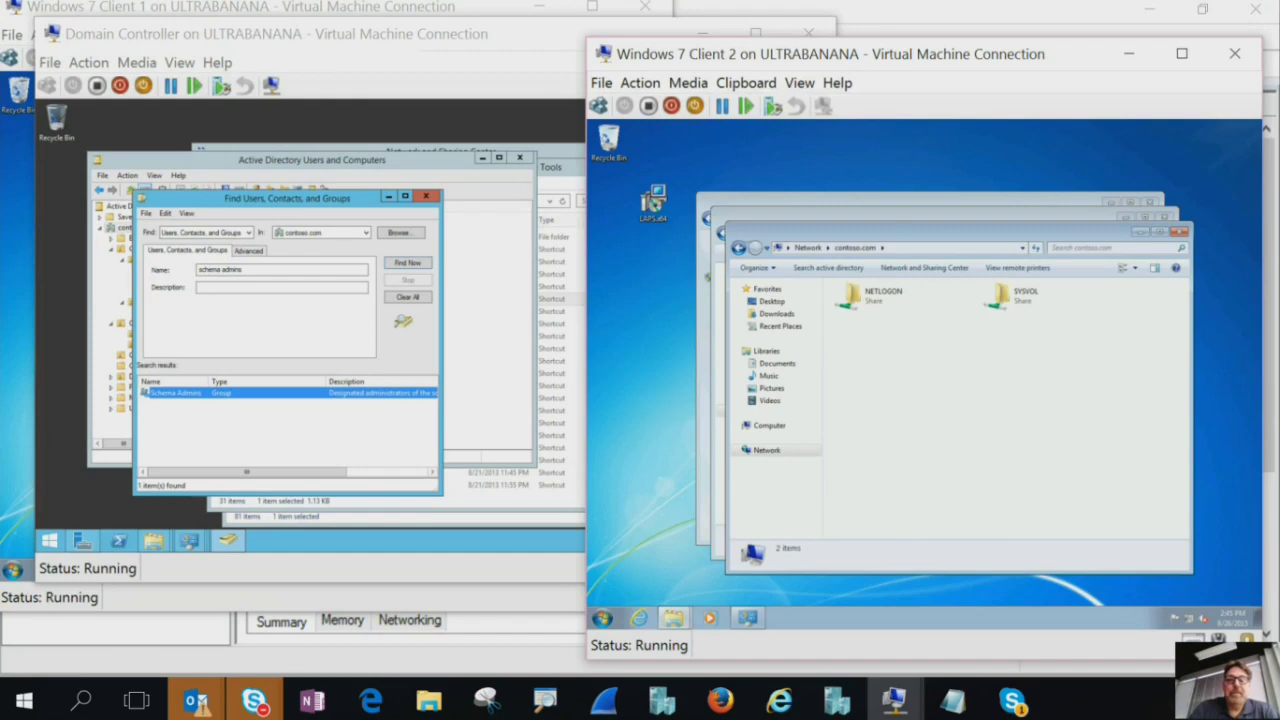
# Paste AdmPwd.admx into SYSVOL\contoso.com\Policies\PolicyDefinitions, then close that window
pyautogui.doubleClick(1025, 296)
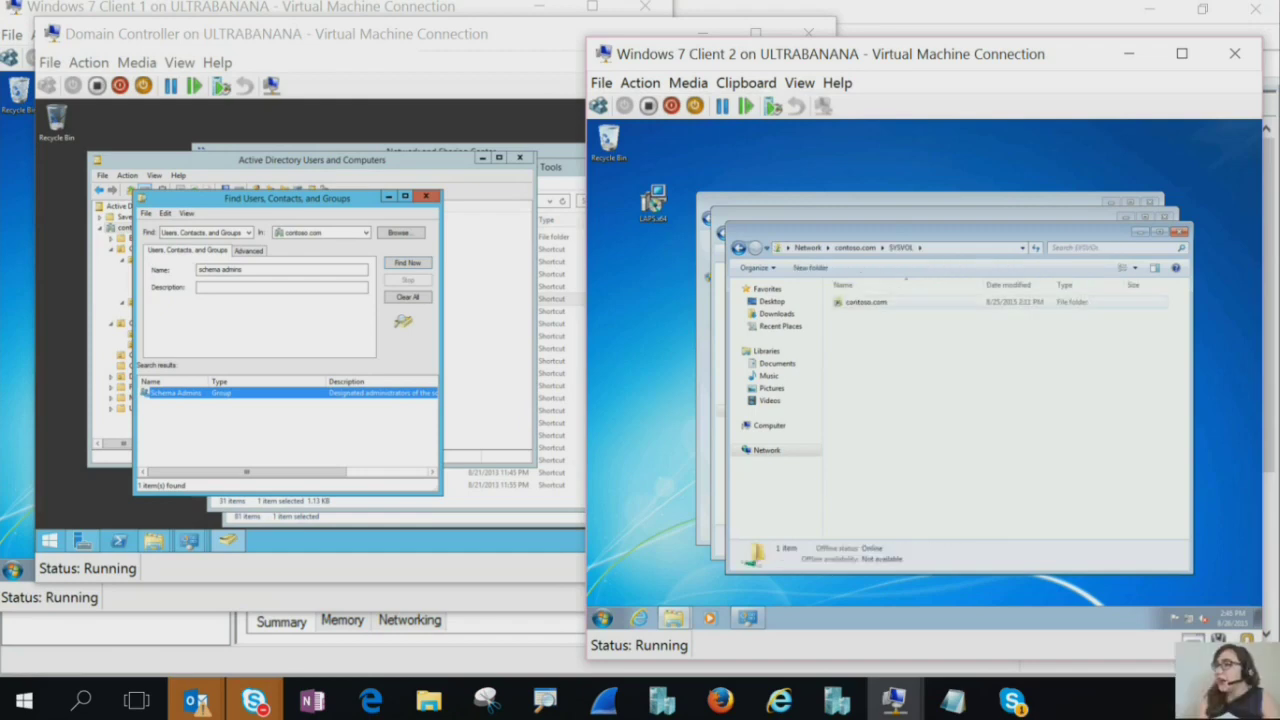
pyautogui.doubleClick(855, 301)
pyautogui.doubleClick(857, 301)
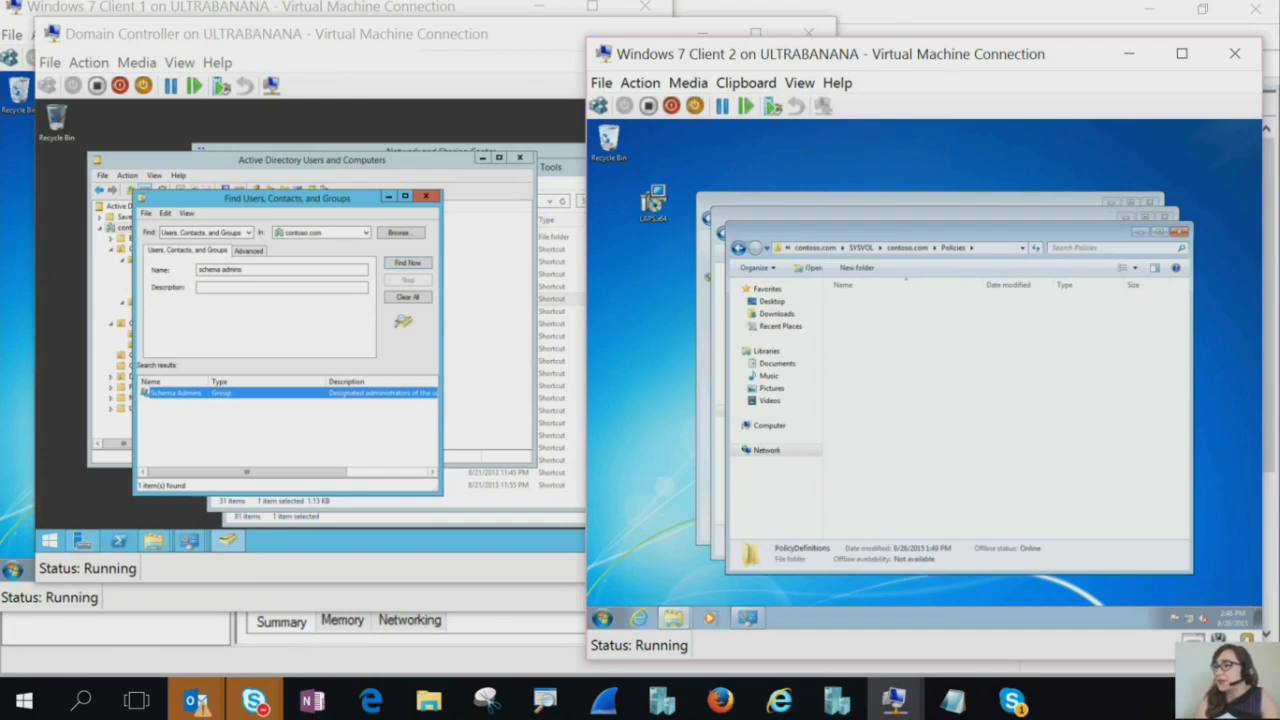
pyautogui.hotkey('ctrl', 'v')
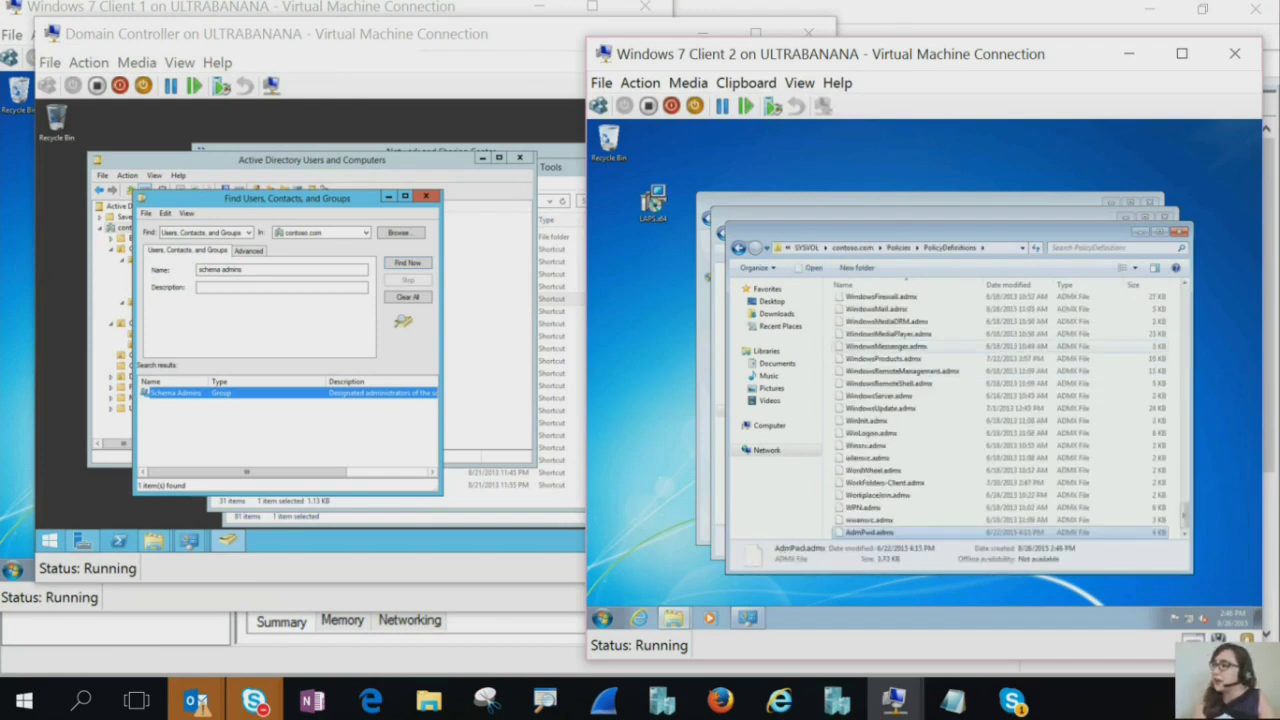
pyautogui.hotkey('alt', 'F4')
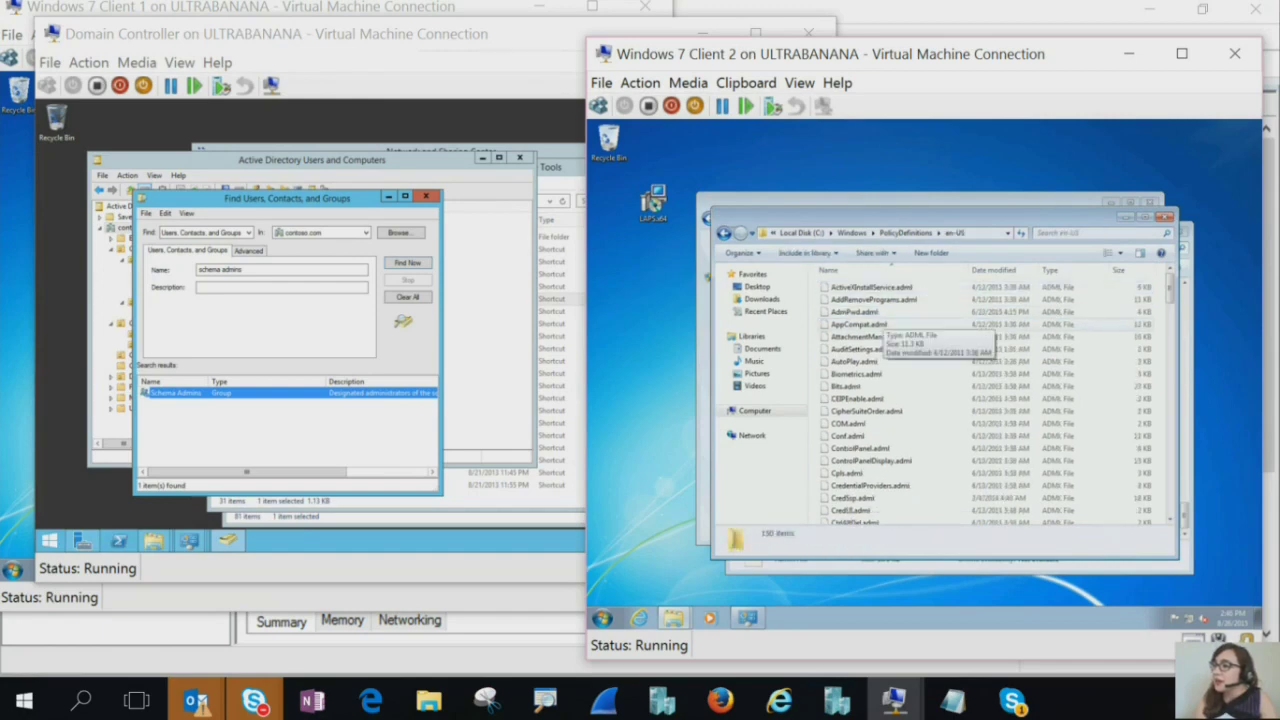
# Copy AdmPwd.adml from local en-US into SYSVOL PolicyDefinitions\en-US, then switch to the DC
pyautogui.click(855, 312)
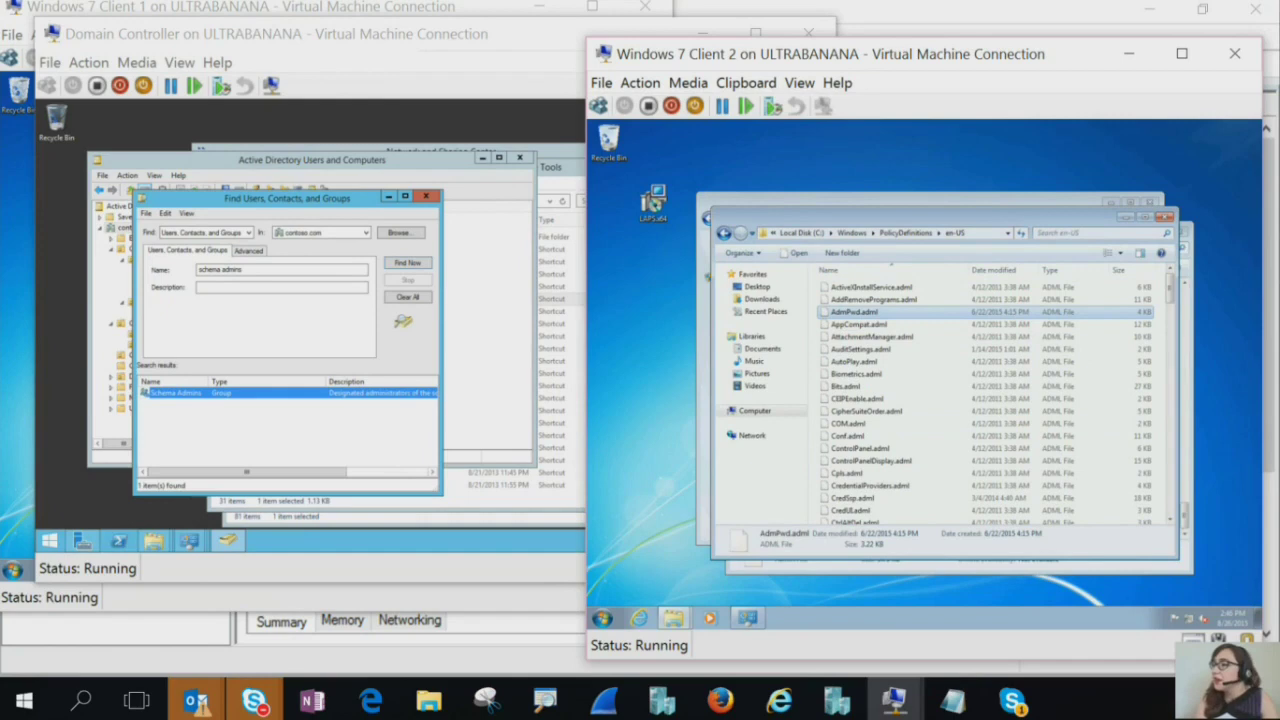
pyautogui.hotkey('alt', 'Tab')
pyautogui.scroll(5, 1010, 416)
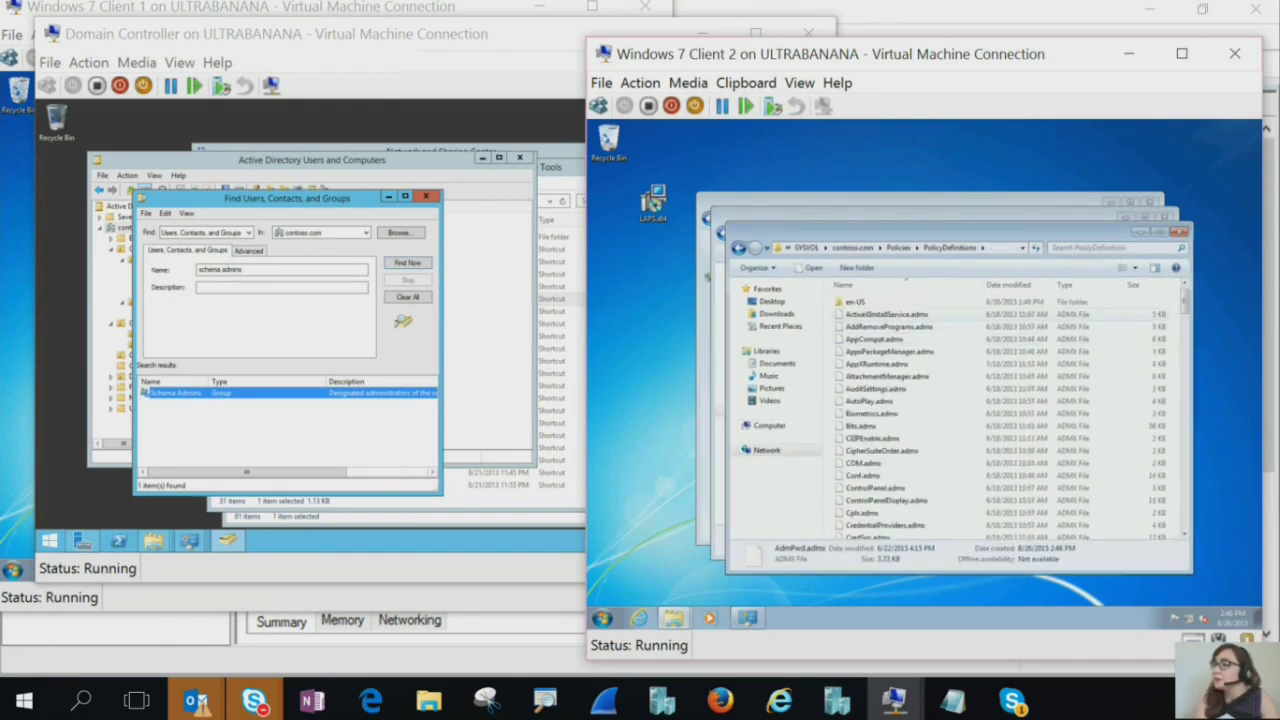
pyautogui.doubleClick(855, 301)
pyautogui.click(875, 351)
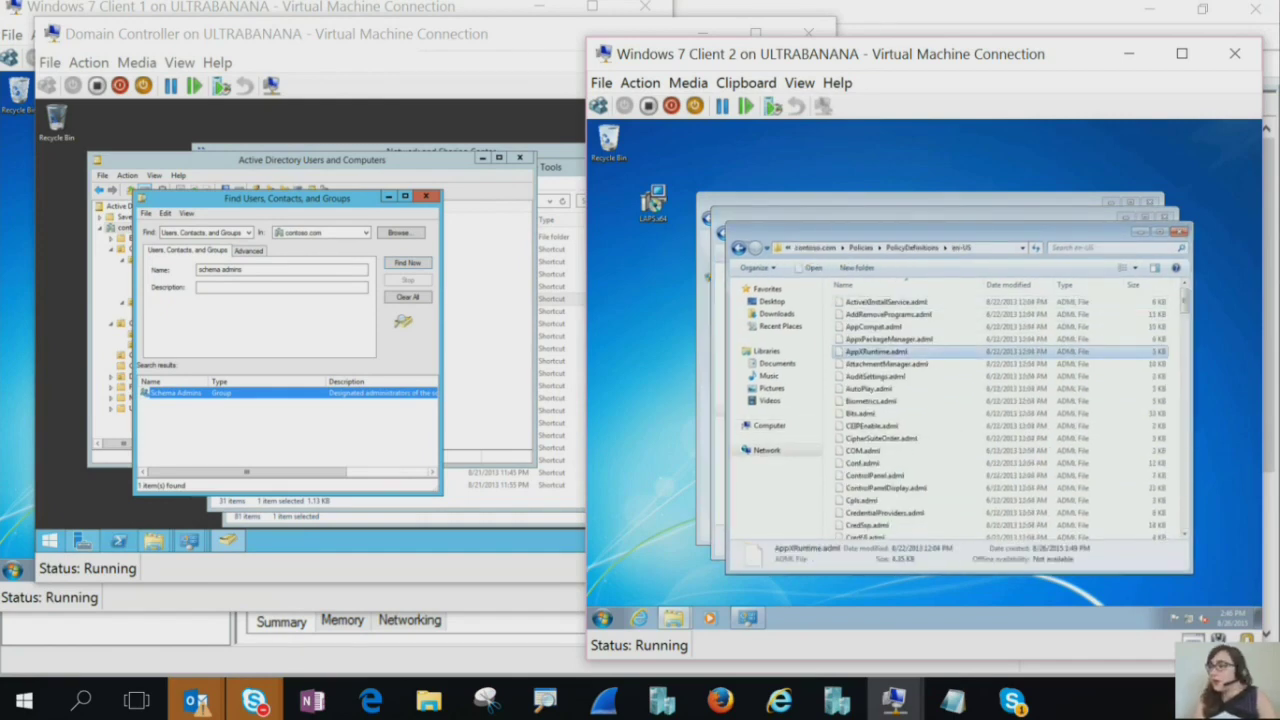
pyautogui.press('End')
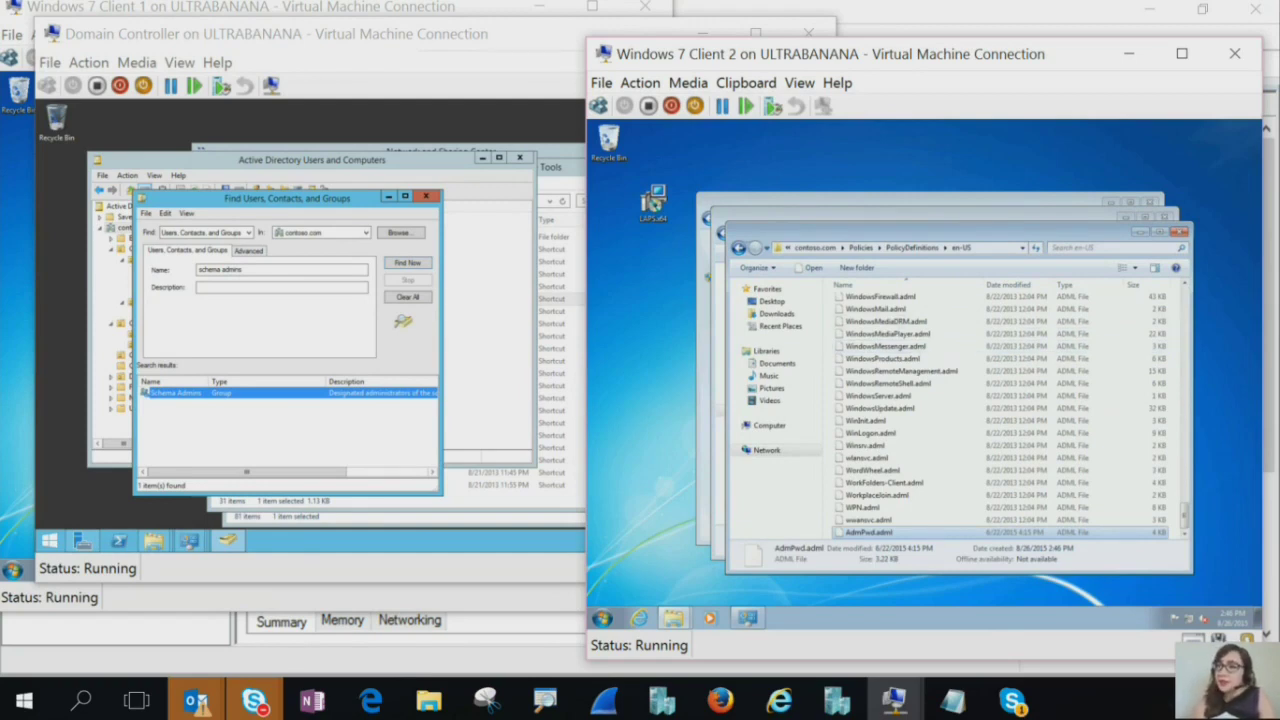
pyautogui.click(560, 320)
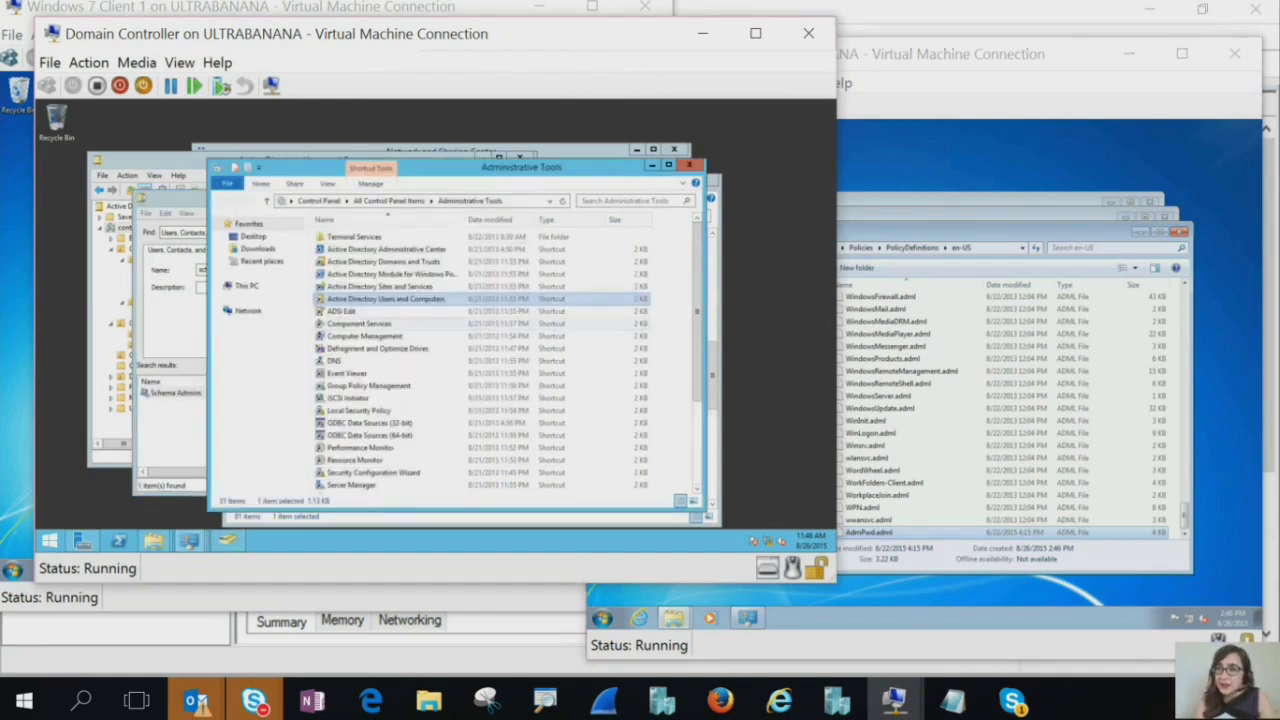
# Close the accidentally opened iSCSI Initiator and launch Group Policy Management from Administrative Tools
pyautogui.click(348, 398)
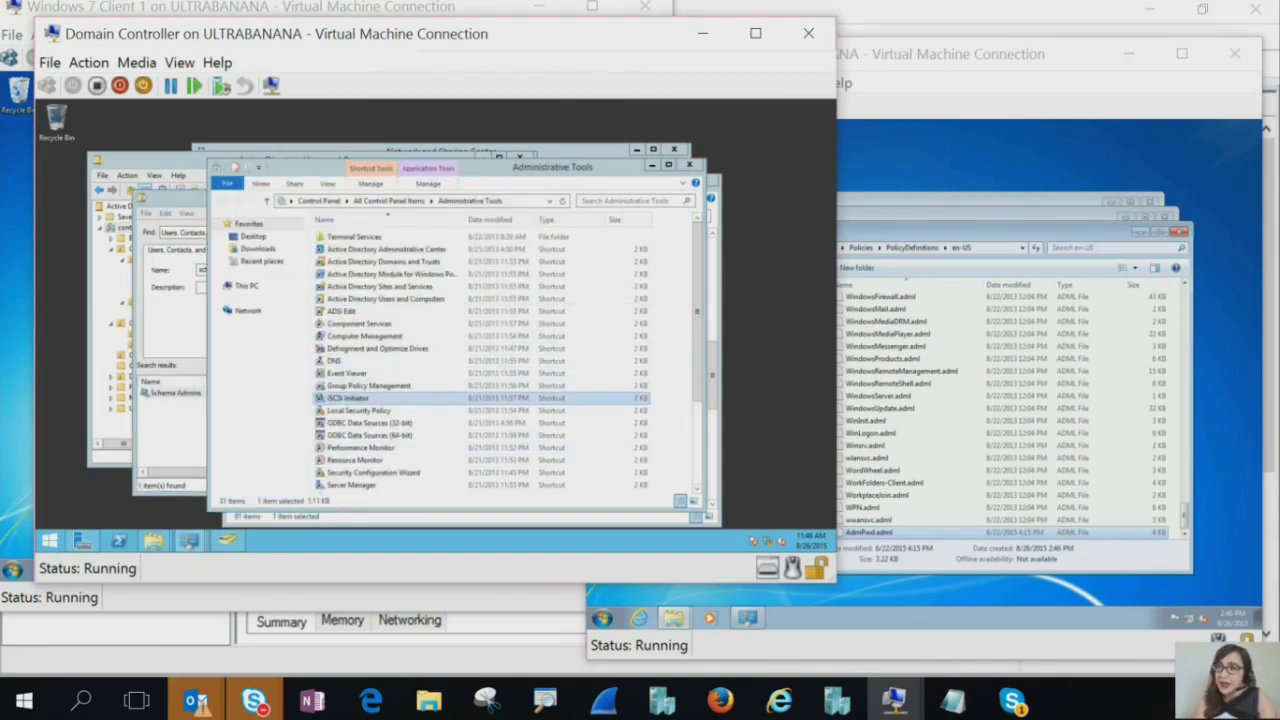
pyautogui.click(492, 367)
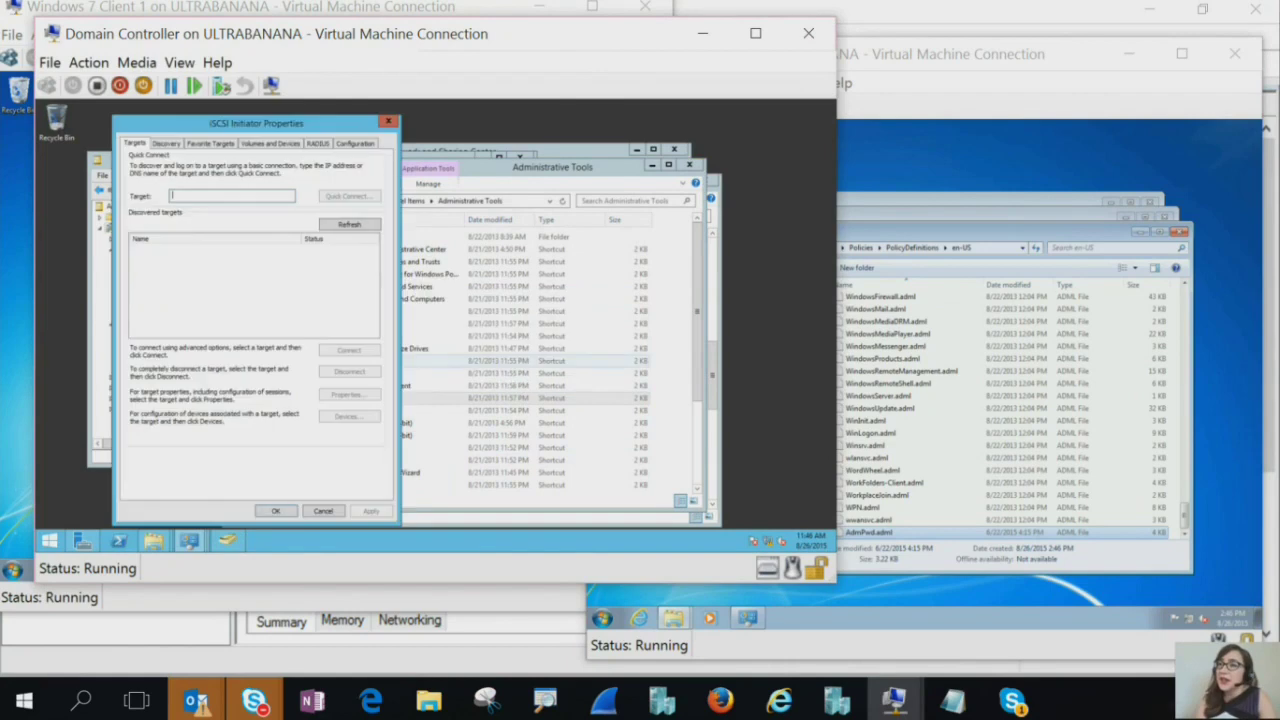
pyautogui.click(389, 121)
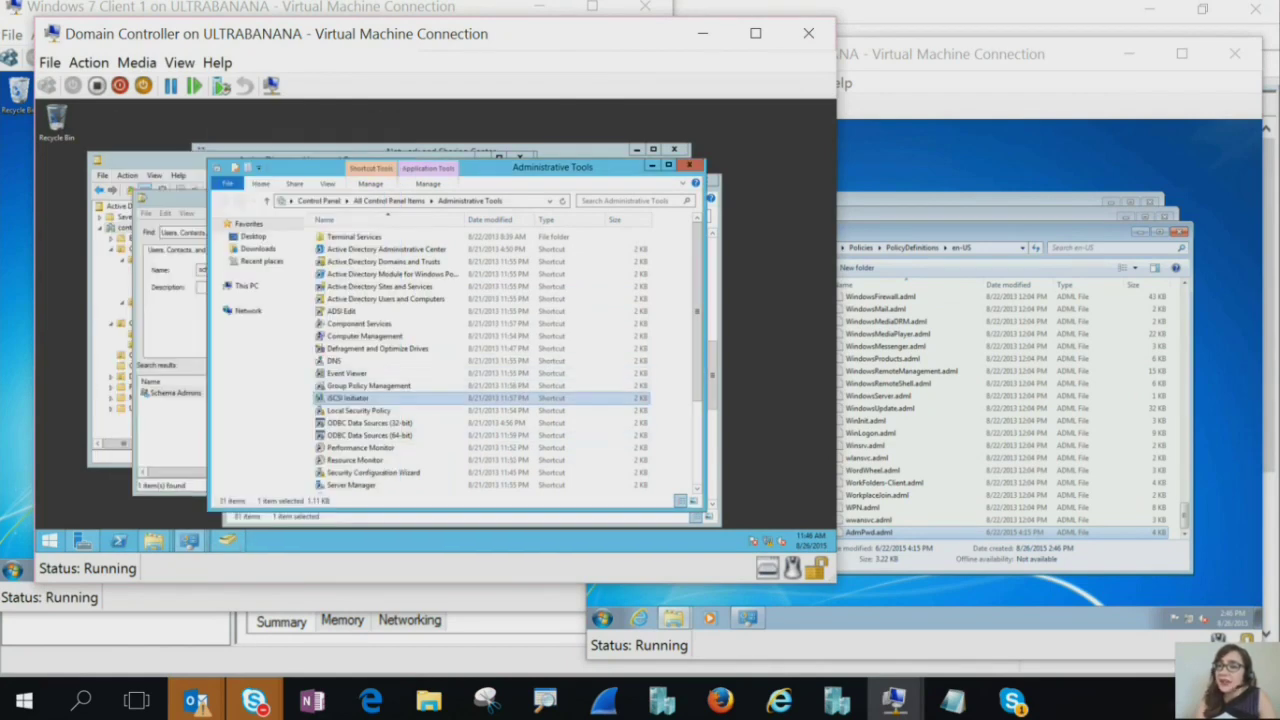
pyautogui.doubleClick(368, 385)
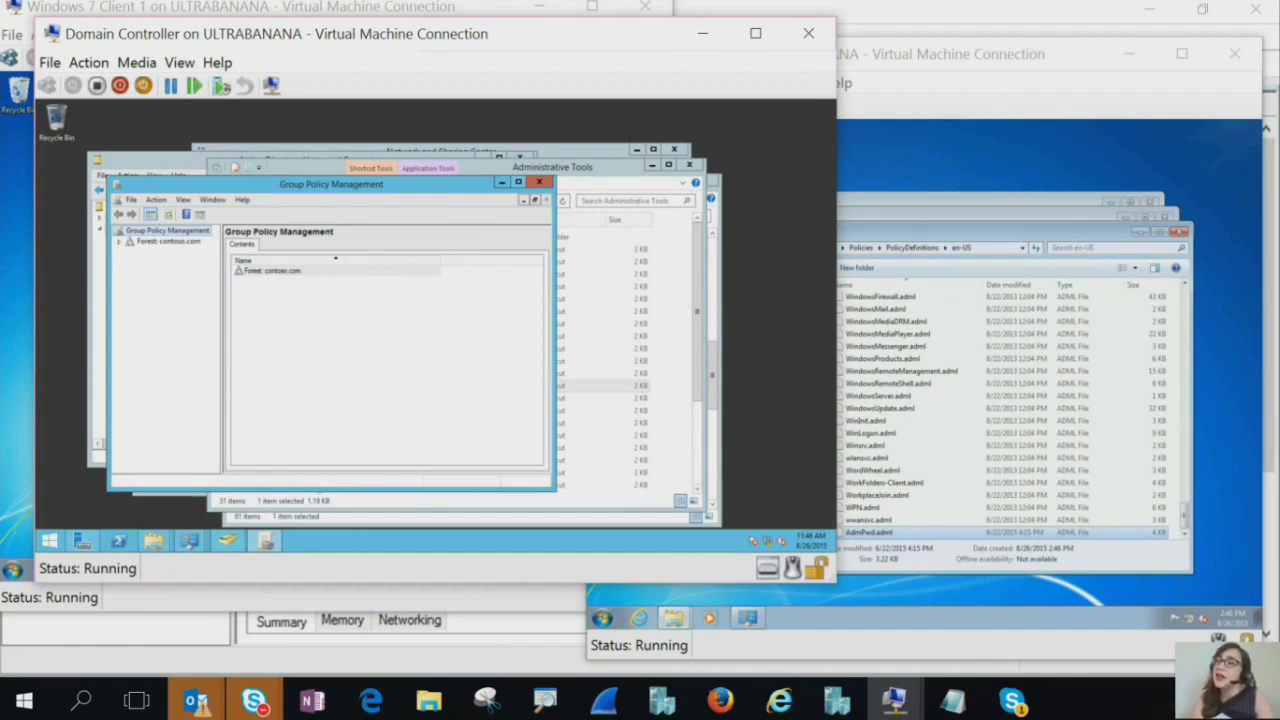
# Maximize Group Policy Management, expand CO-Restricted and select the CO-Admin Workstations OU
pyautogui.click(518, 182)
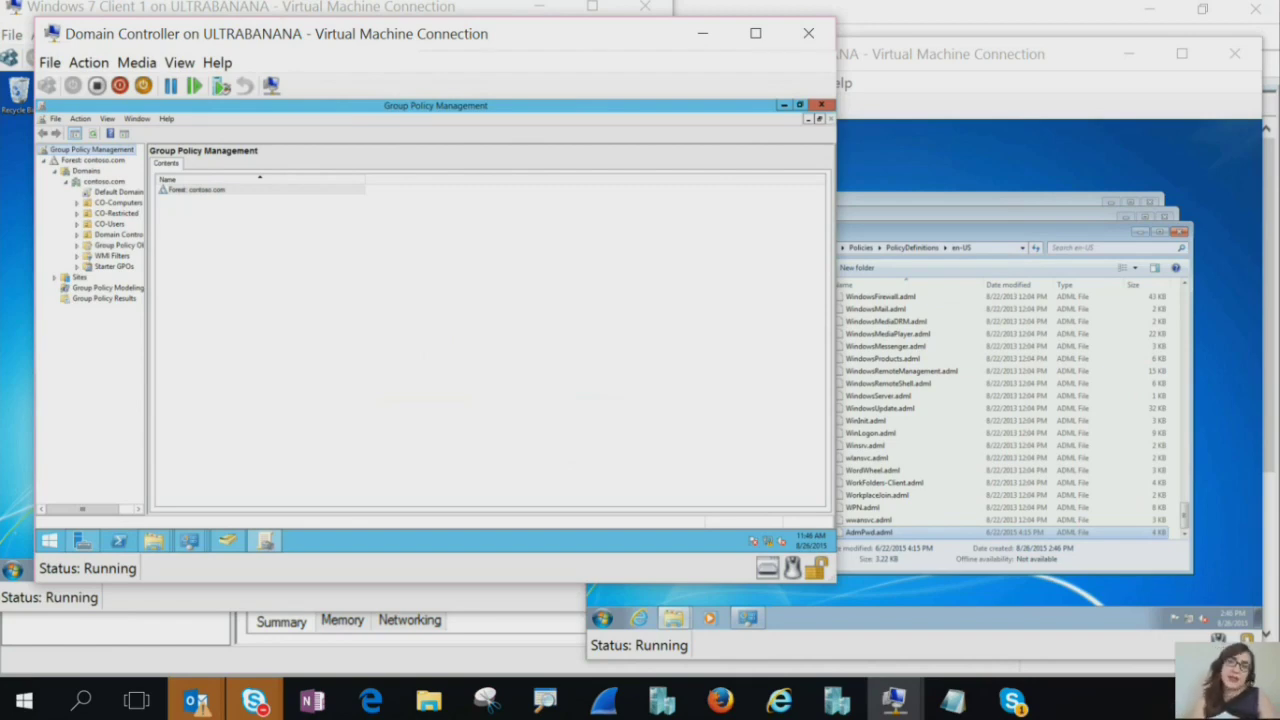
pyautogui.doubleClick(116, 213)
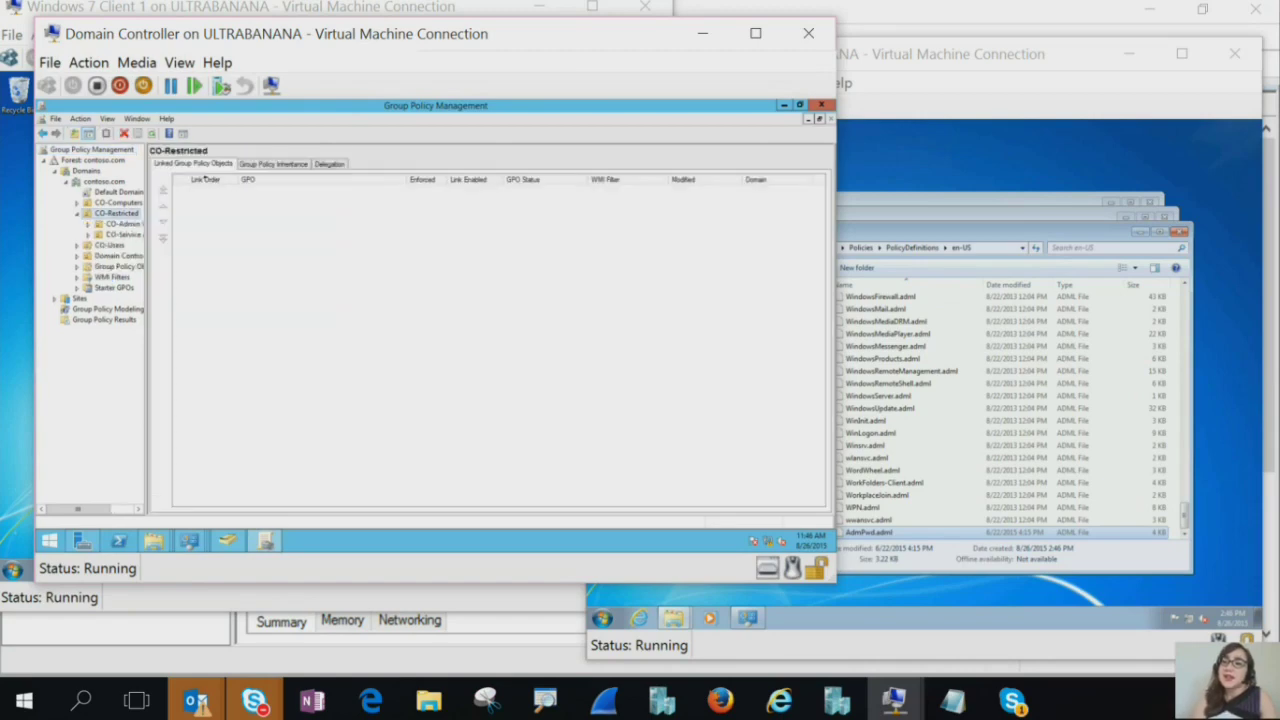
pyautogui.click(120, 224)
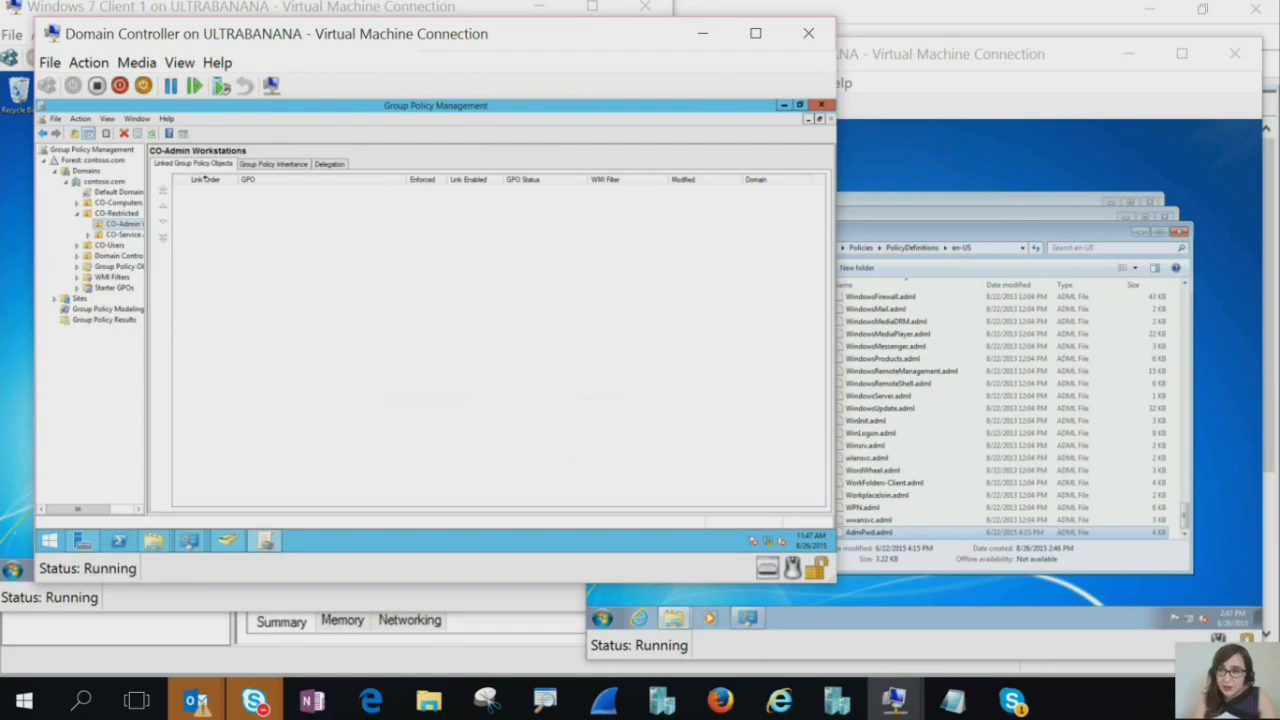
# Create a GPO named LAPS-GPO linked to CO-Admin Workstations and dismiss the link warning
pyautogui.rightClick(119, 223)
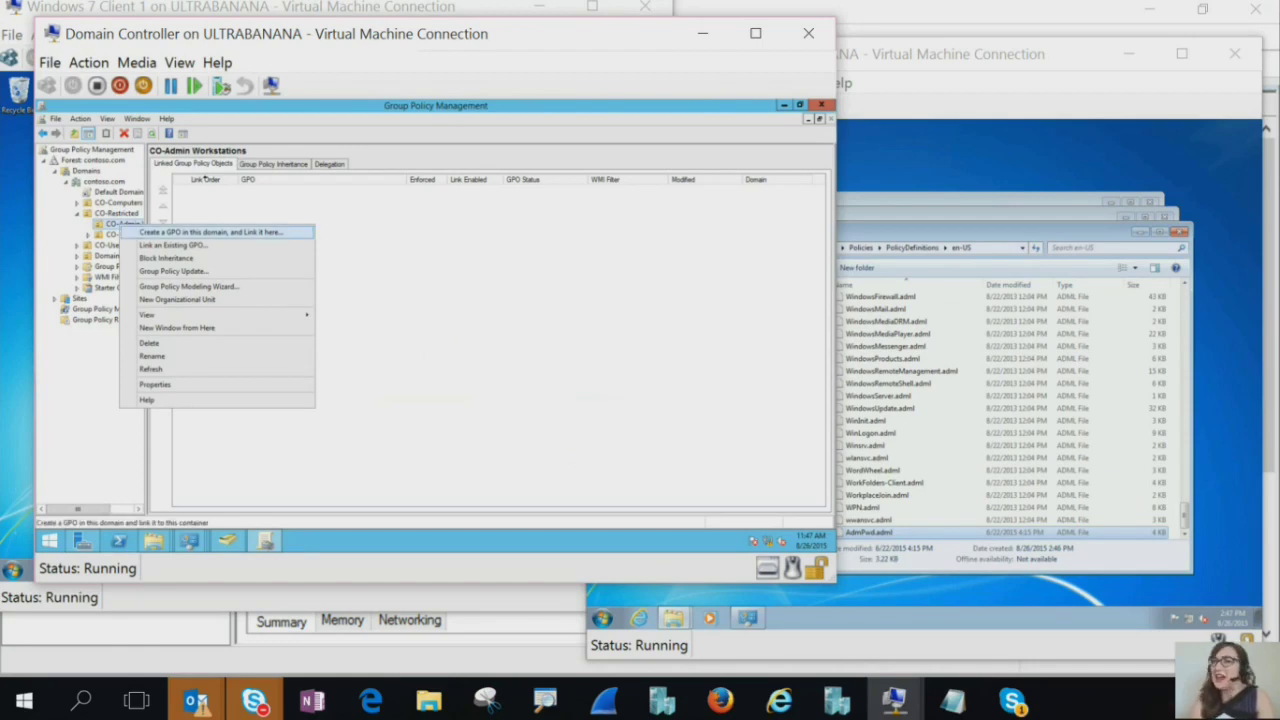
pyautogui.click(210, 232)
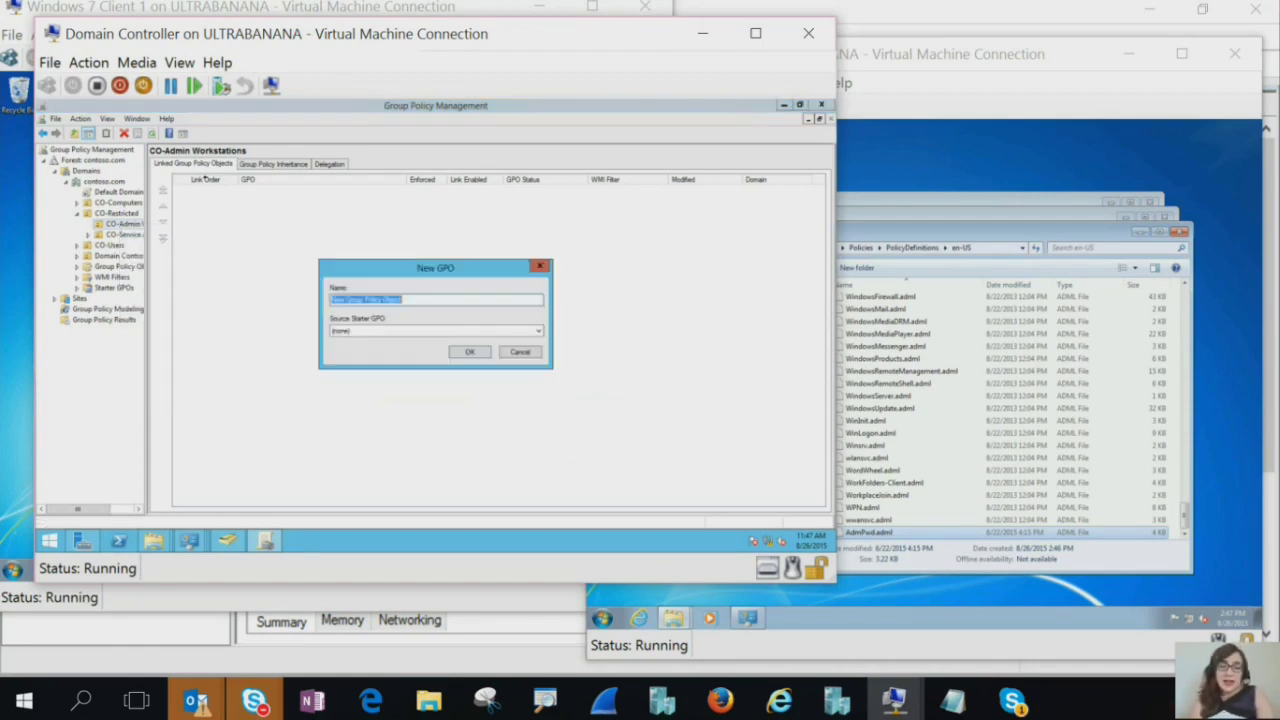
pyautogui.write('LAPS')
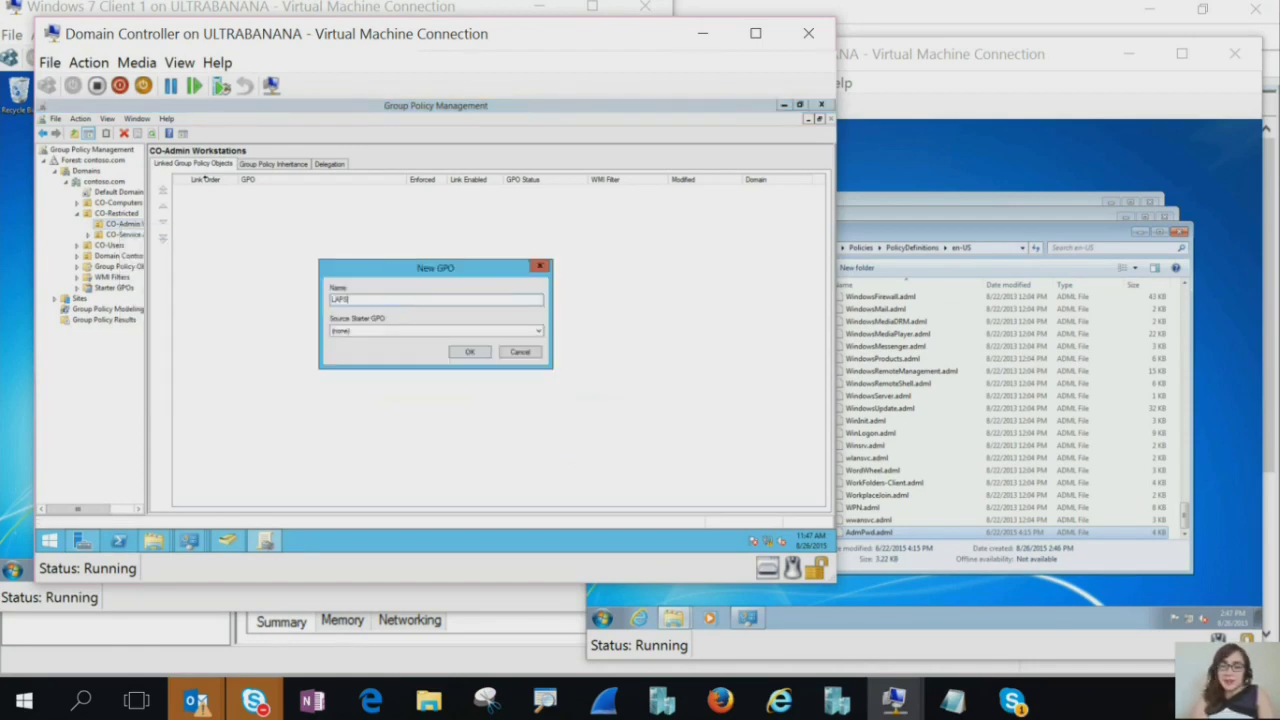
pyautogui.write('-GPO')
pyautogui.press('Return')
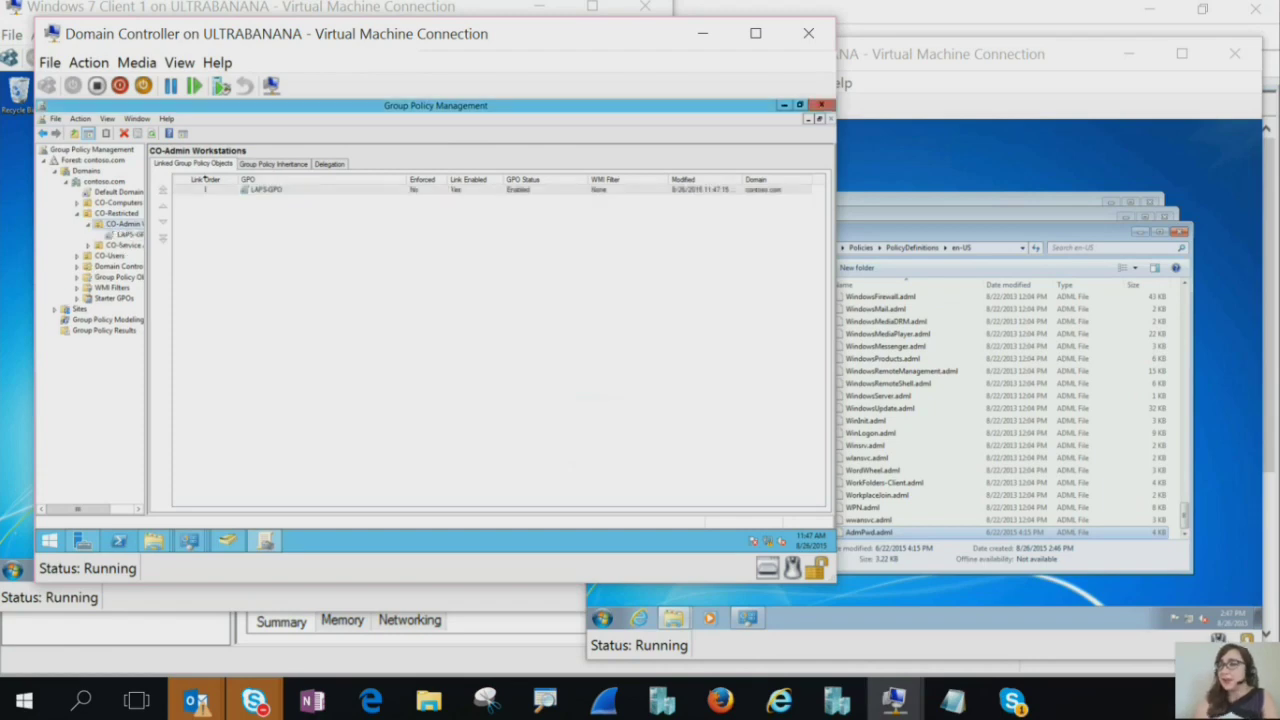
pyautogui.click(128, 234)
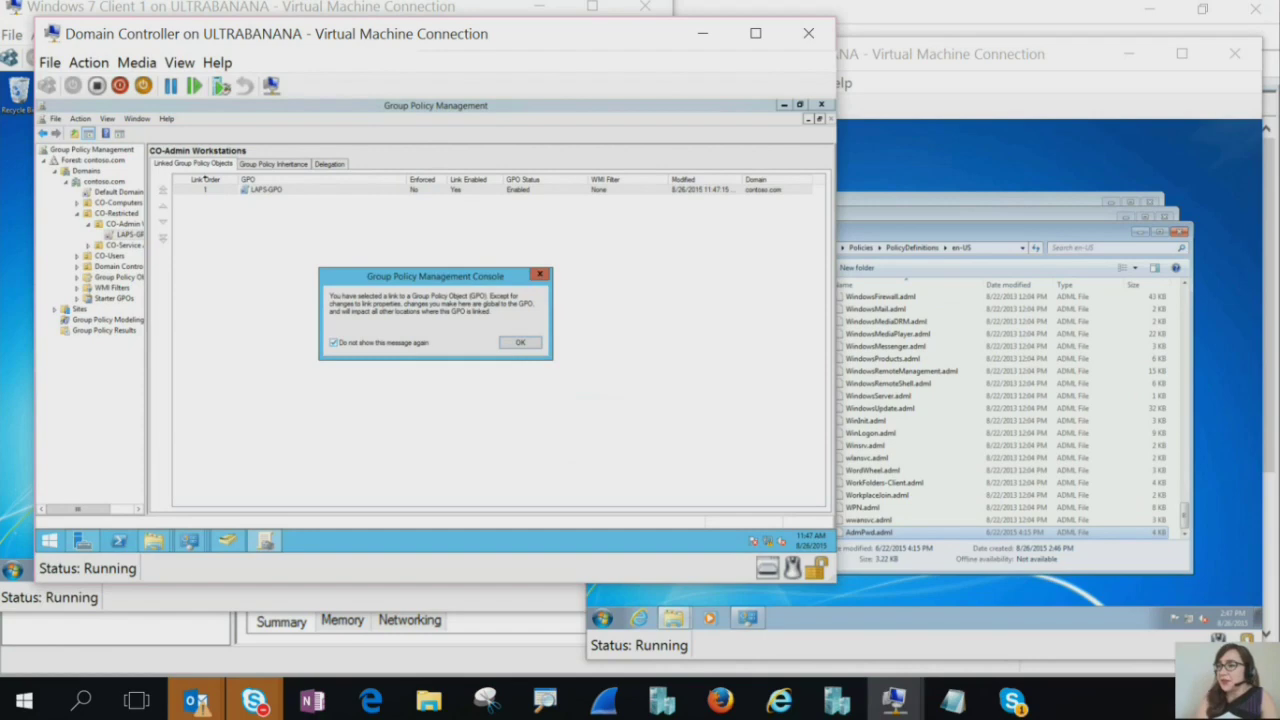
pyautogui.press('Return')
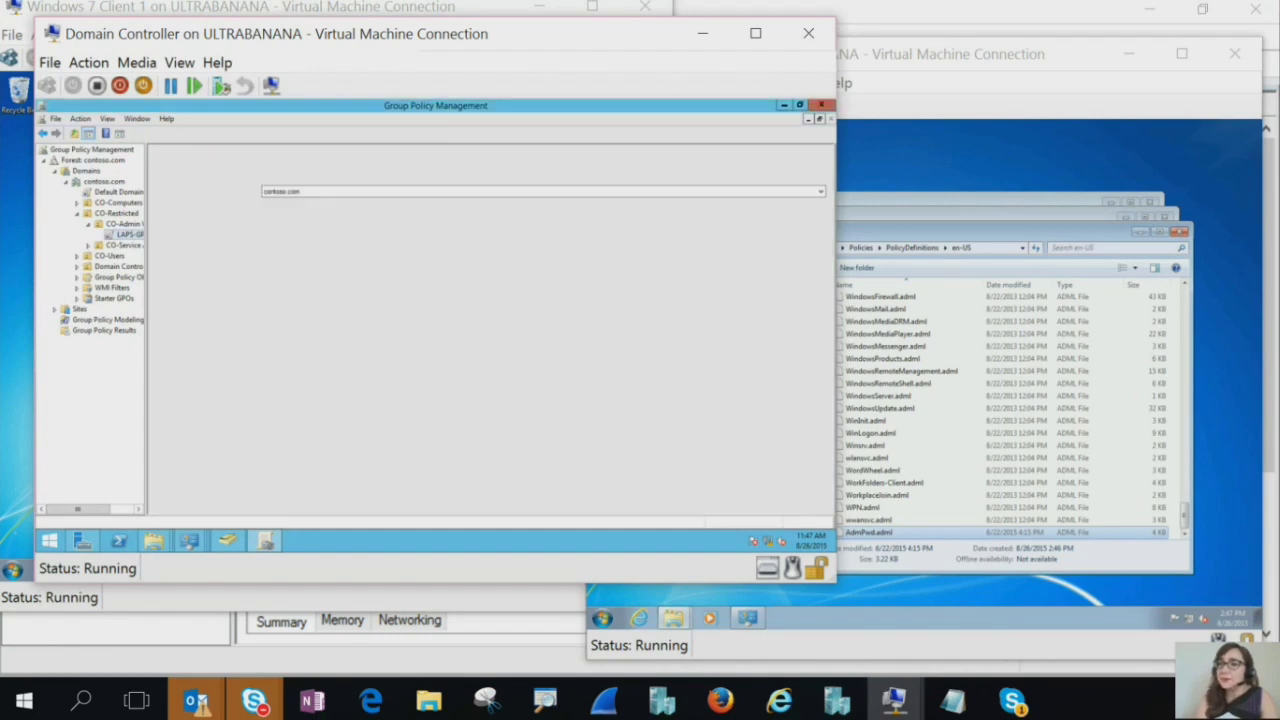
# Edit LAPS-GPO and browse to Computer Configuration > Policies > Administrative Templates > LAPS
pyautogui.rightClick(130, 234)
pyautogui.click(165, 244)
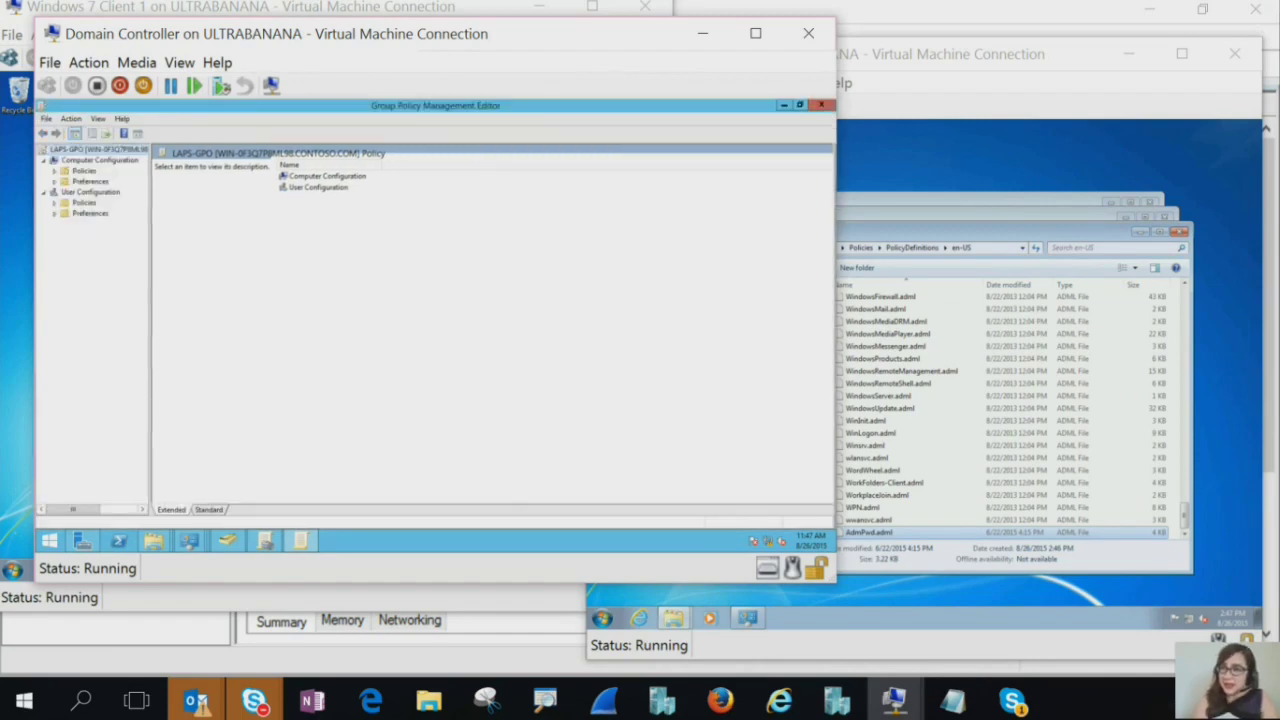
pyautogui.click(54, 170)
pyautogui.doubleClick(114, 202)
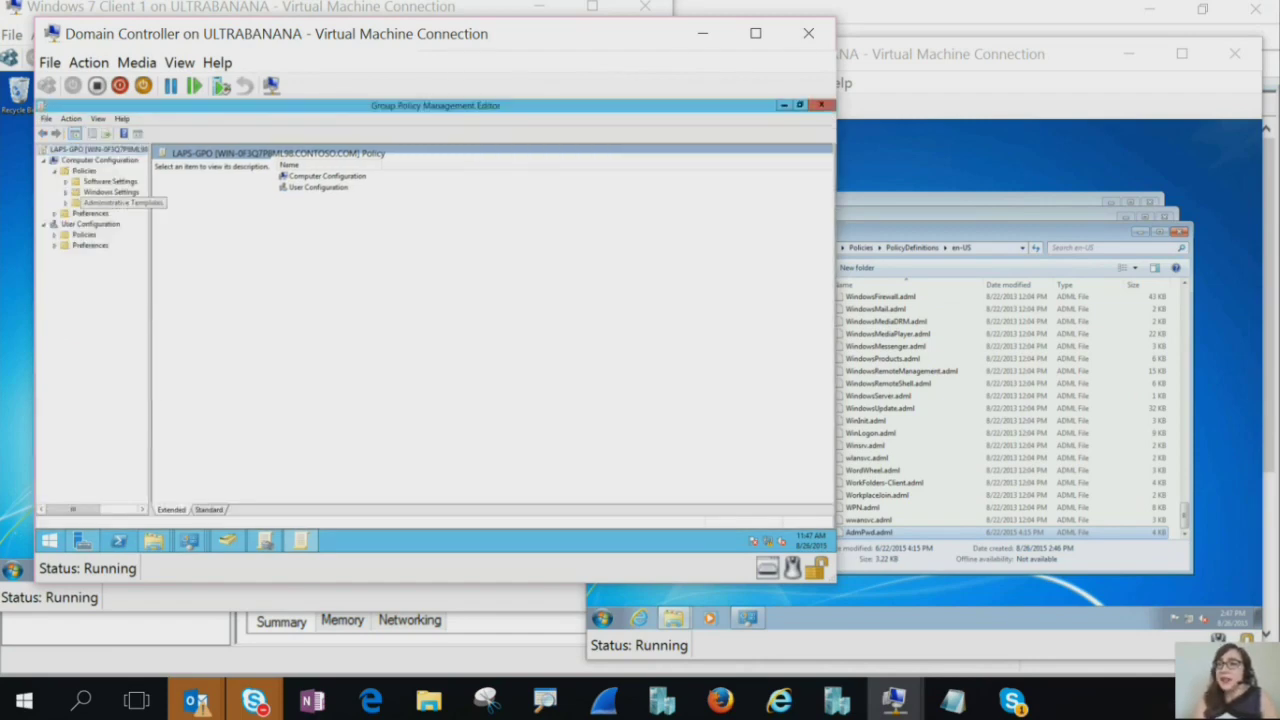
pyautogui.click(102, 224)
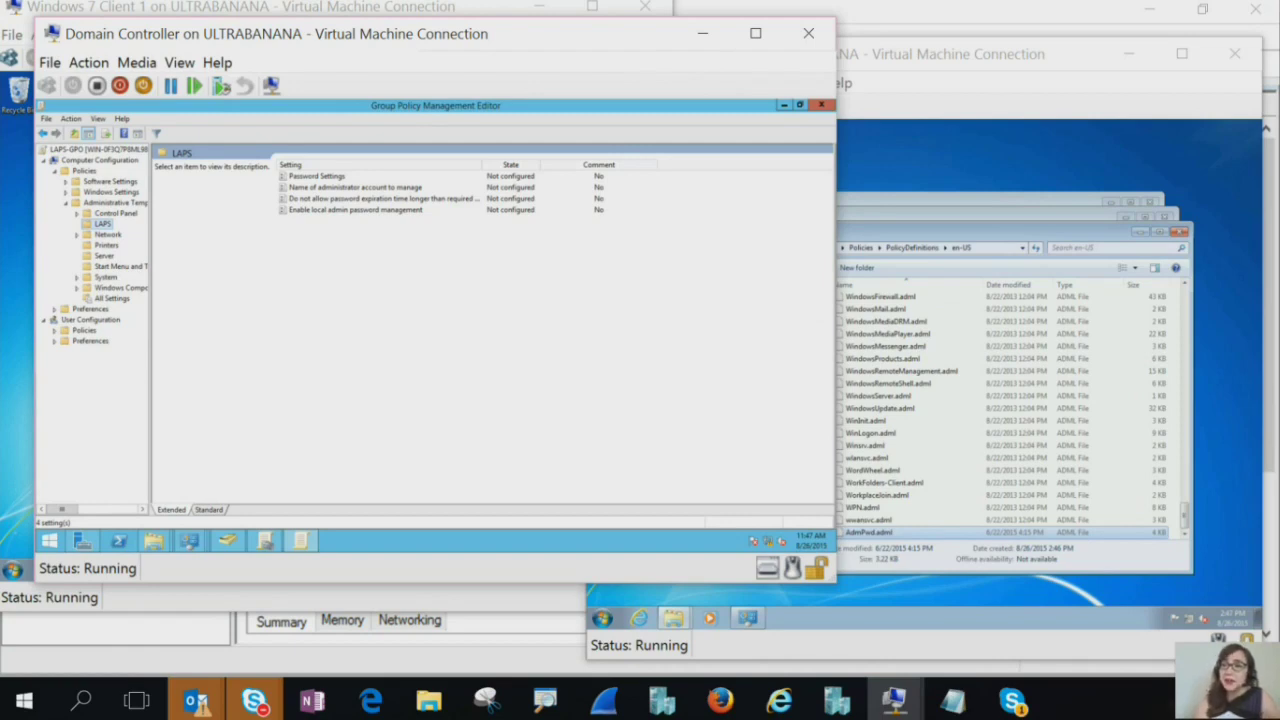
# Set the Enable local admin password management policy to Enabled
pyautogui.click(355, 209)
pyautogui.doubleClick(355, 209)
pyautogui.click(79, 204)
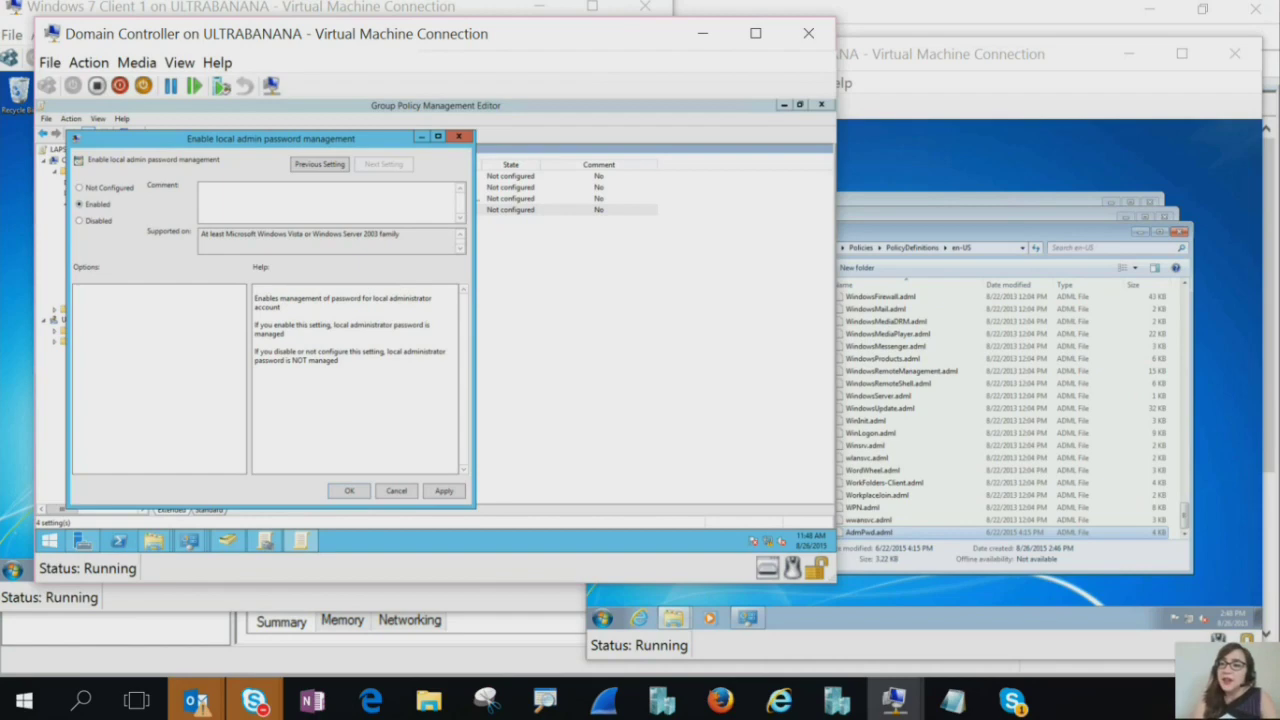
pyautogui.press('Return')
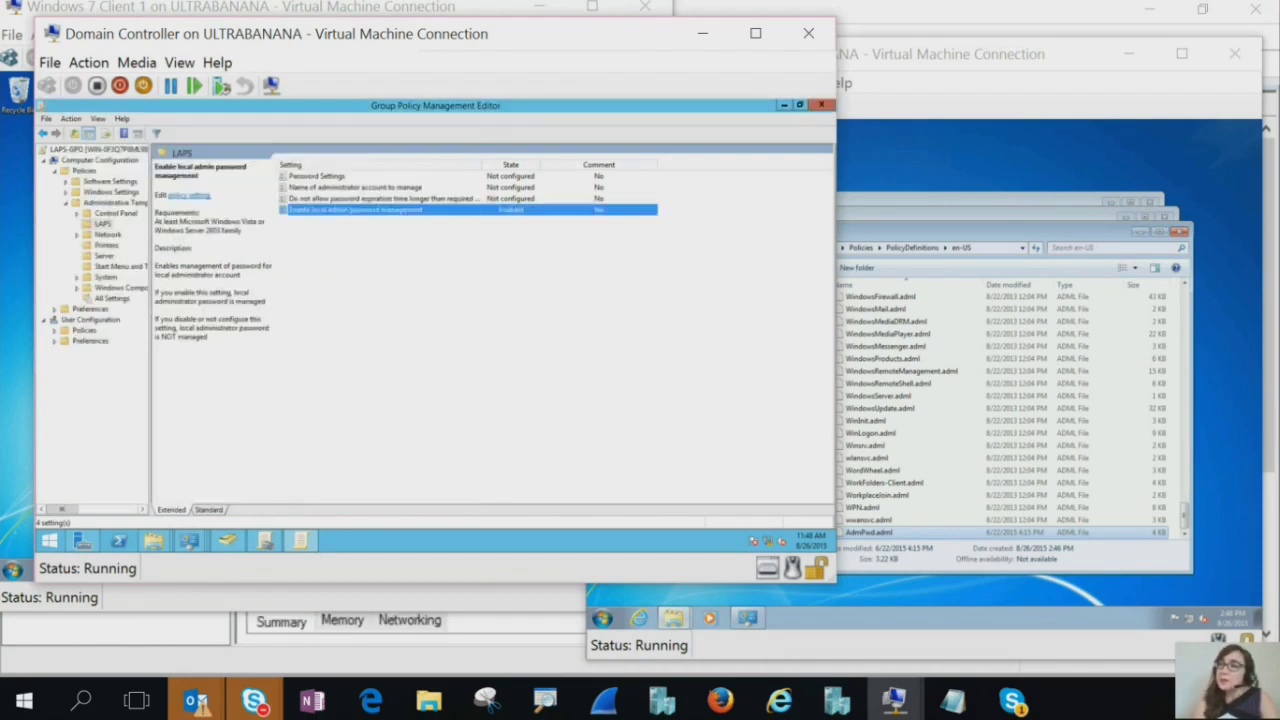
pyautogui.click(320, 176)
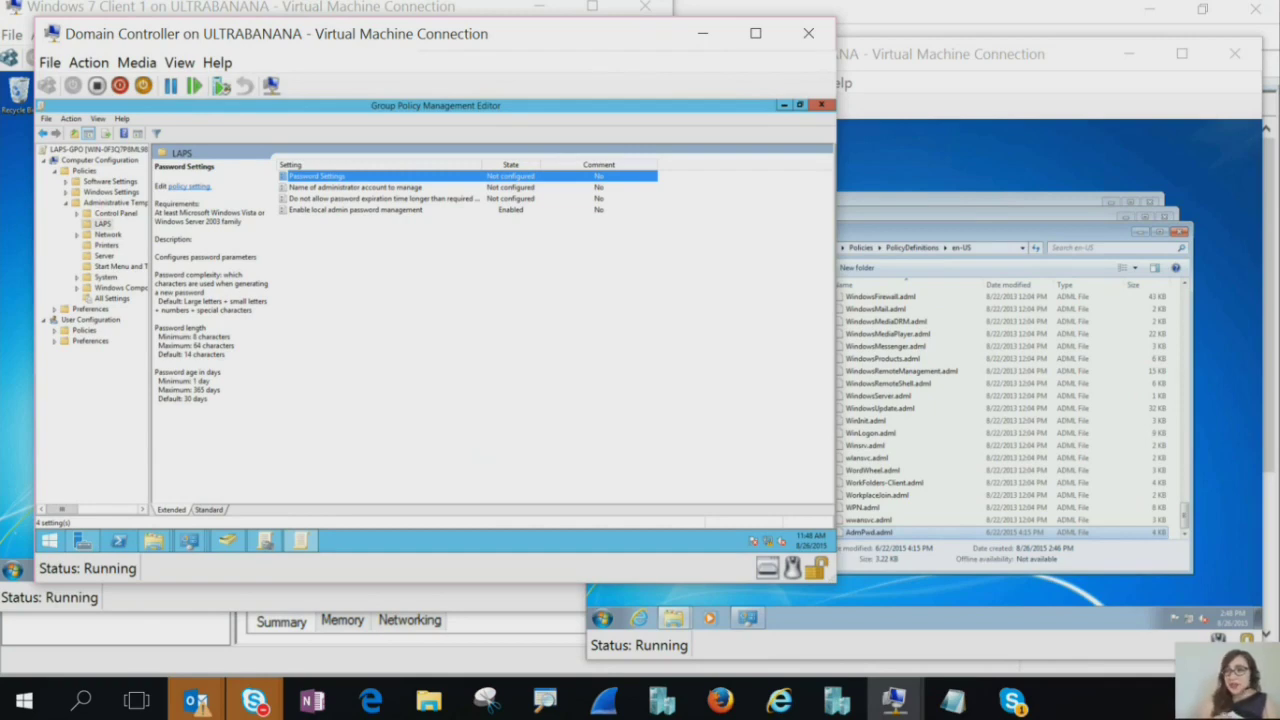
# Enable Password Settings with full complexity, length 14 and 30-day password age
pyautogui.press('Return')
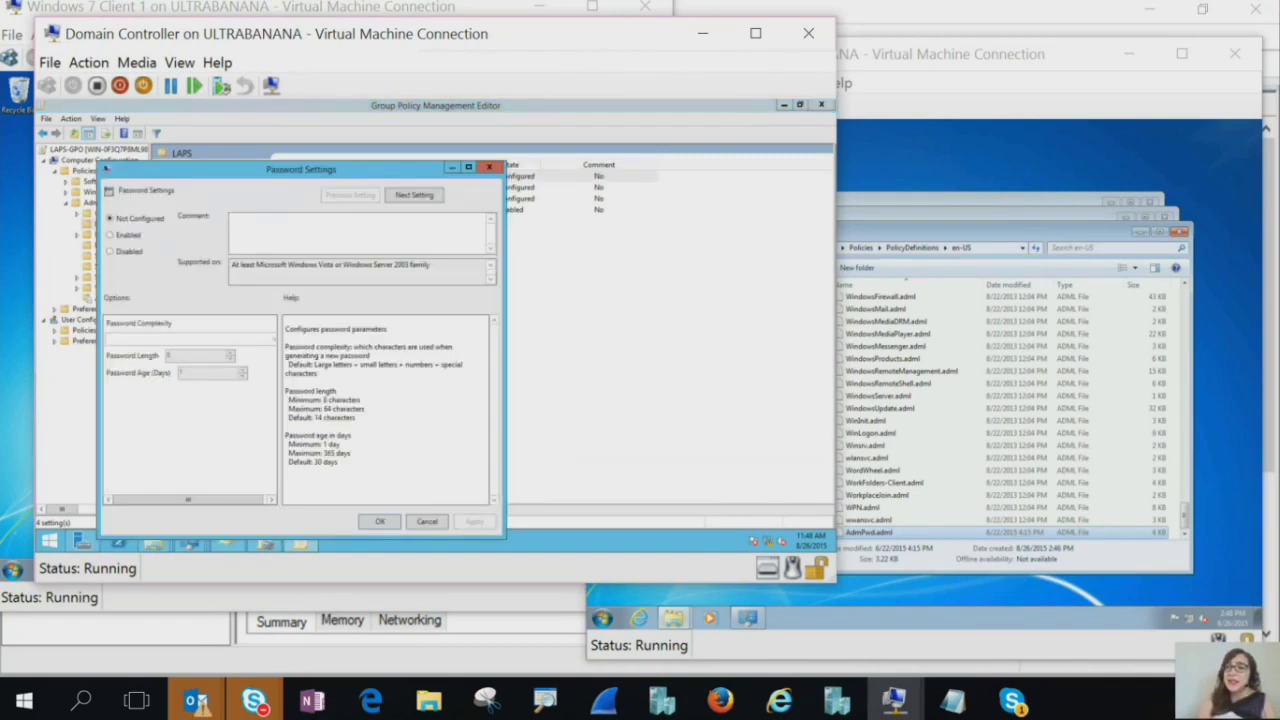
pyautogui.hotkey('alt', 'e')
pyautogui.click(190, 339)
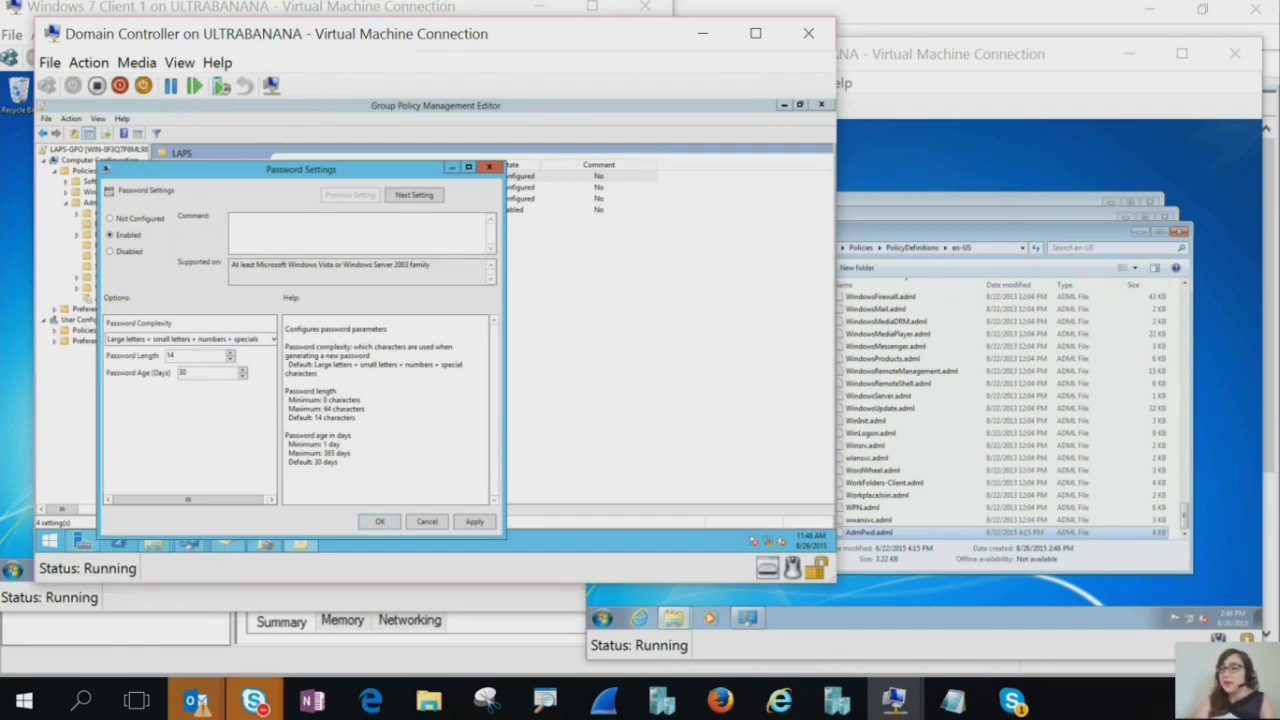
pyautogui.press('Return')
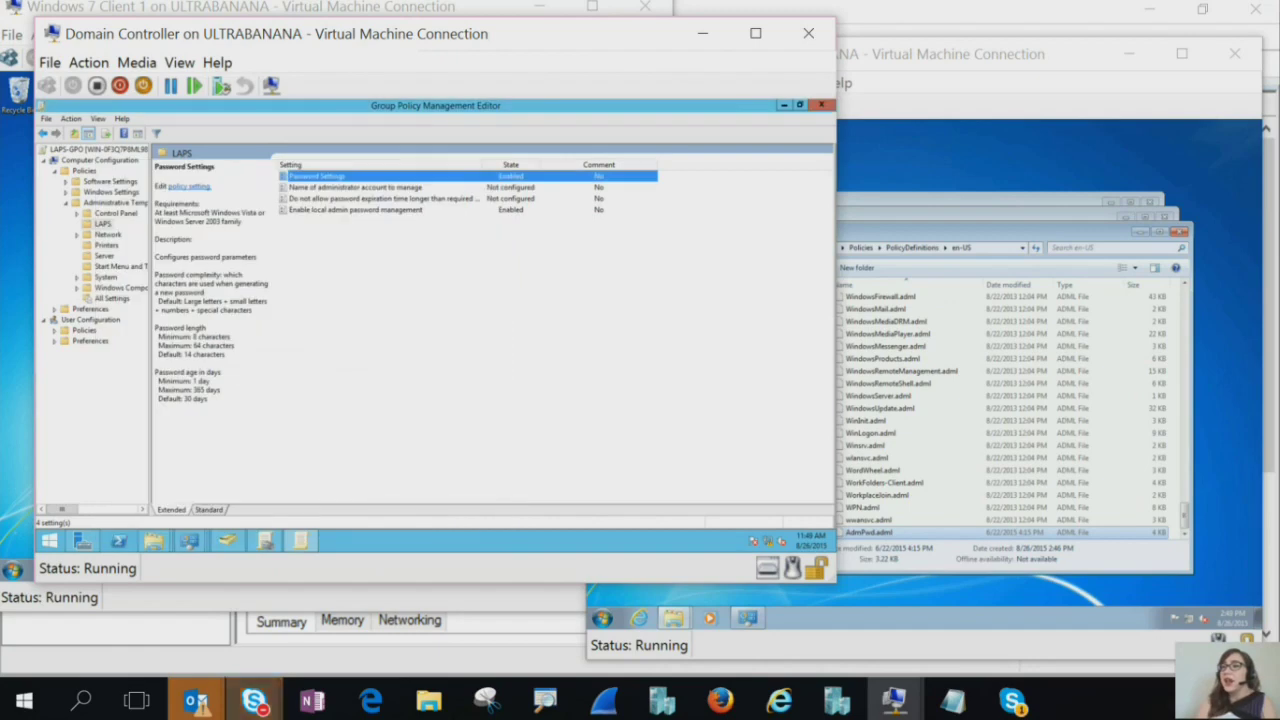
pyautogui.click(355, 187)
# Open the Name of administrator account to manage policy dialog, leaving it Not Configured
pyautogui.press('Return')
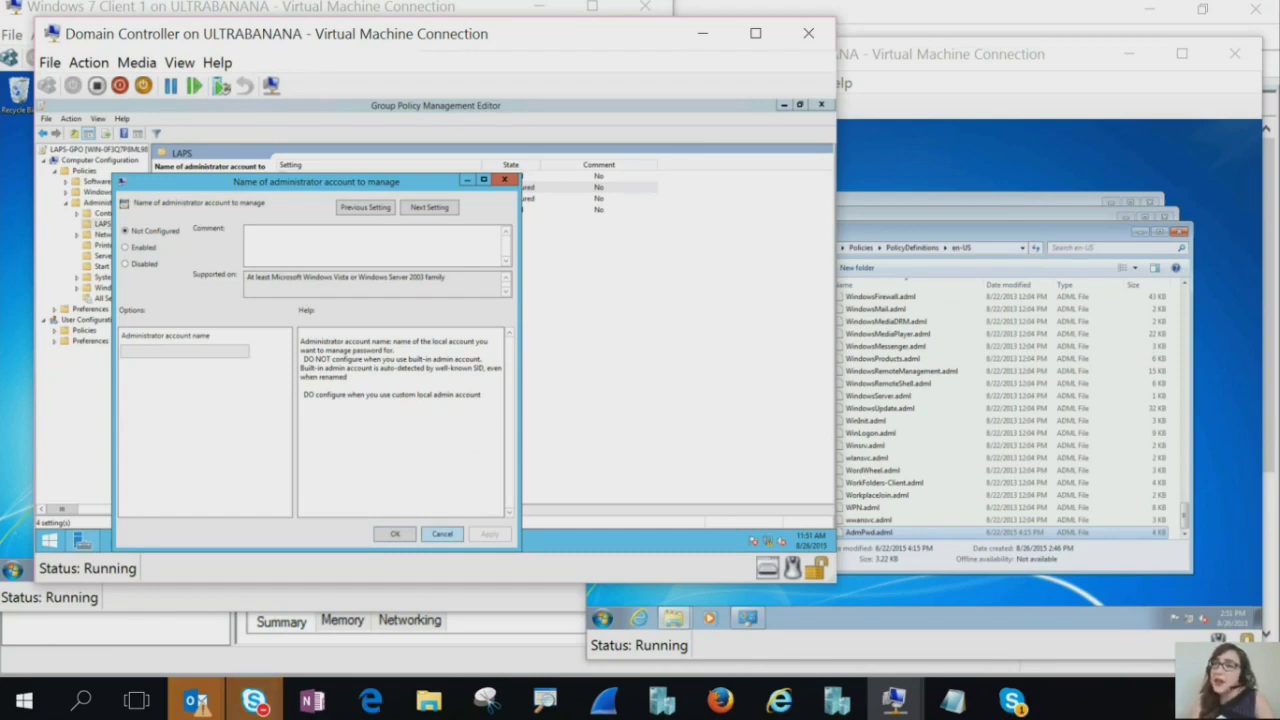
# Close the administrator account name dialog without changes
pyautogui.press('Escape')
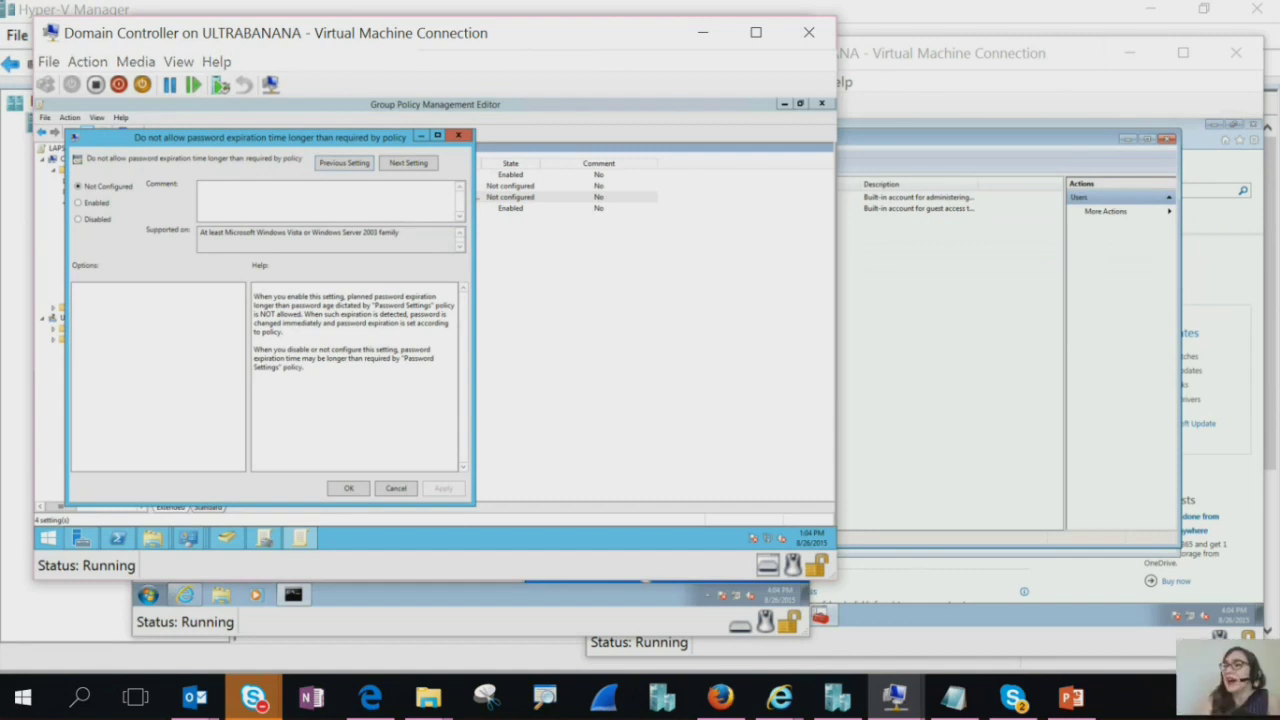
# Switch to the Windows 7 Client 1 window with its Administrator Command Prompt
pyautogui.hotkey('alt', 'Tab')
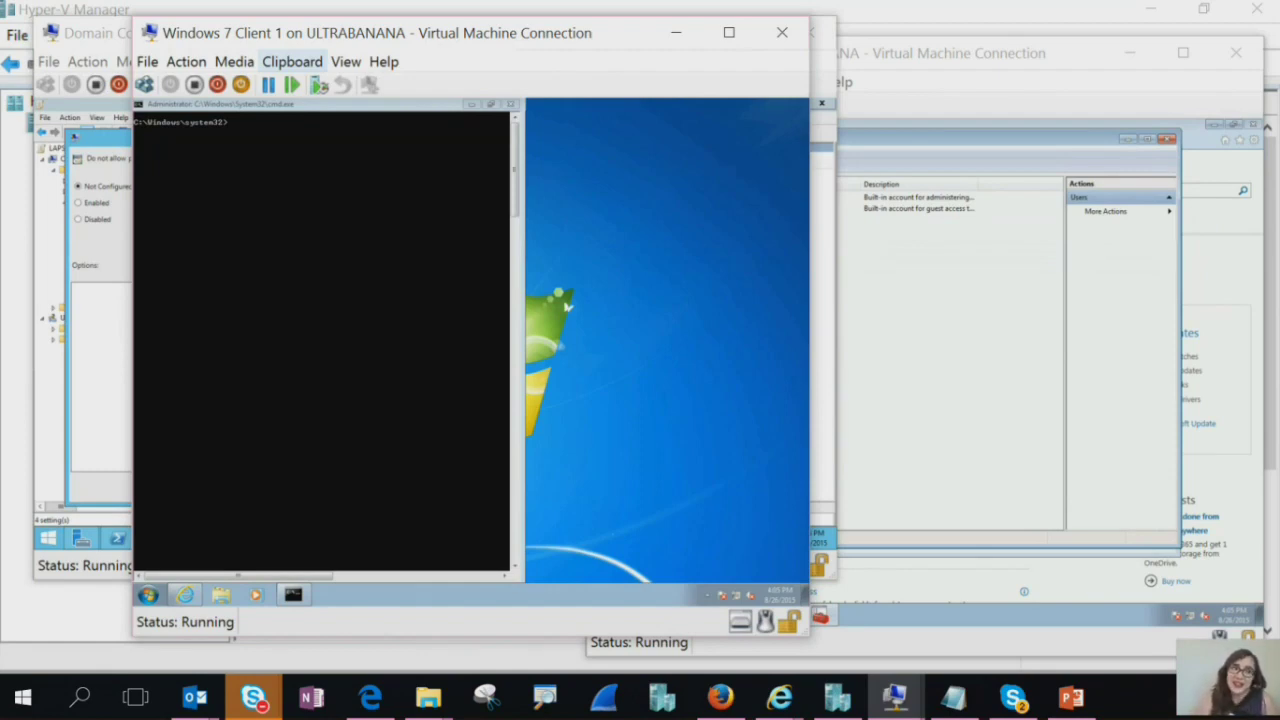
# Paste the copied Invoke-Mimikatz -DumpCreds command into the Windows 7 prompt via Type clipboard text
pyautogui.click(292, 61)
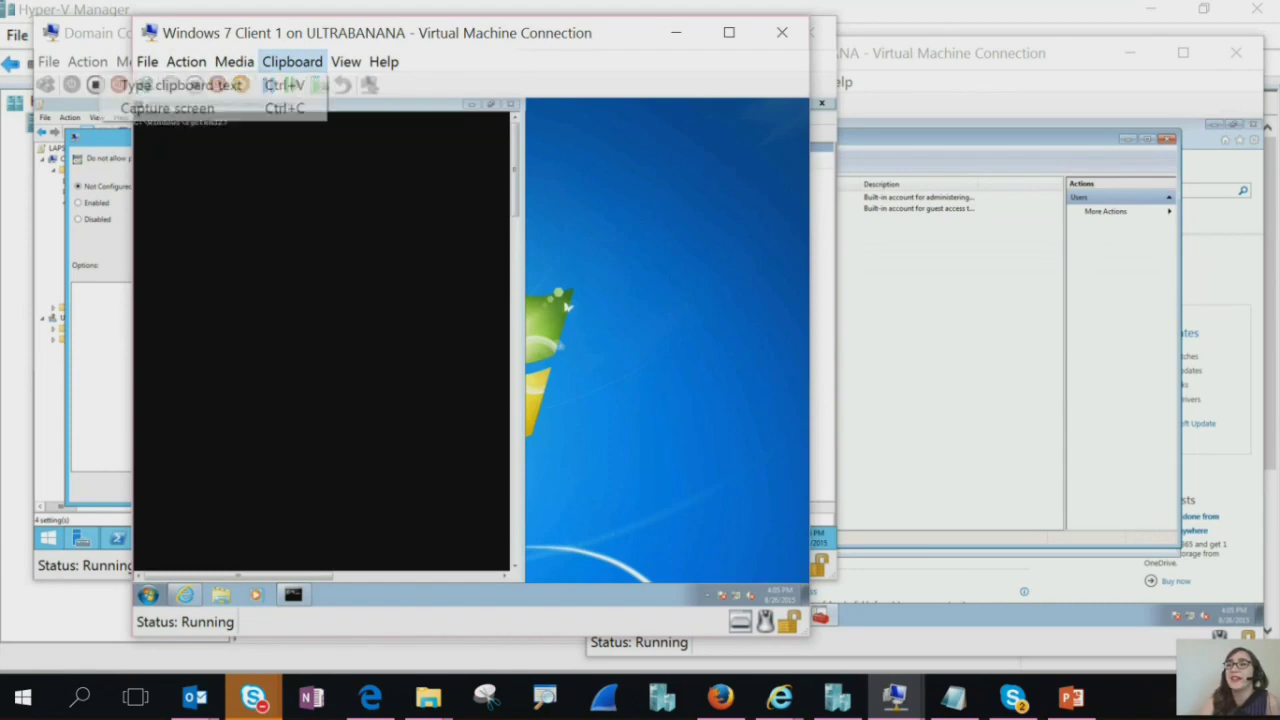
pyautogui.click(180, 85)
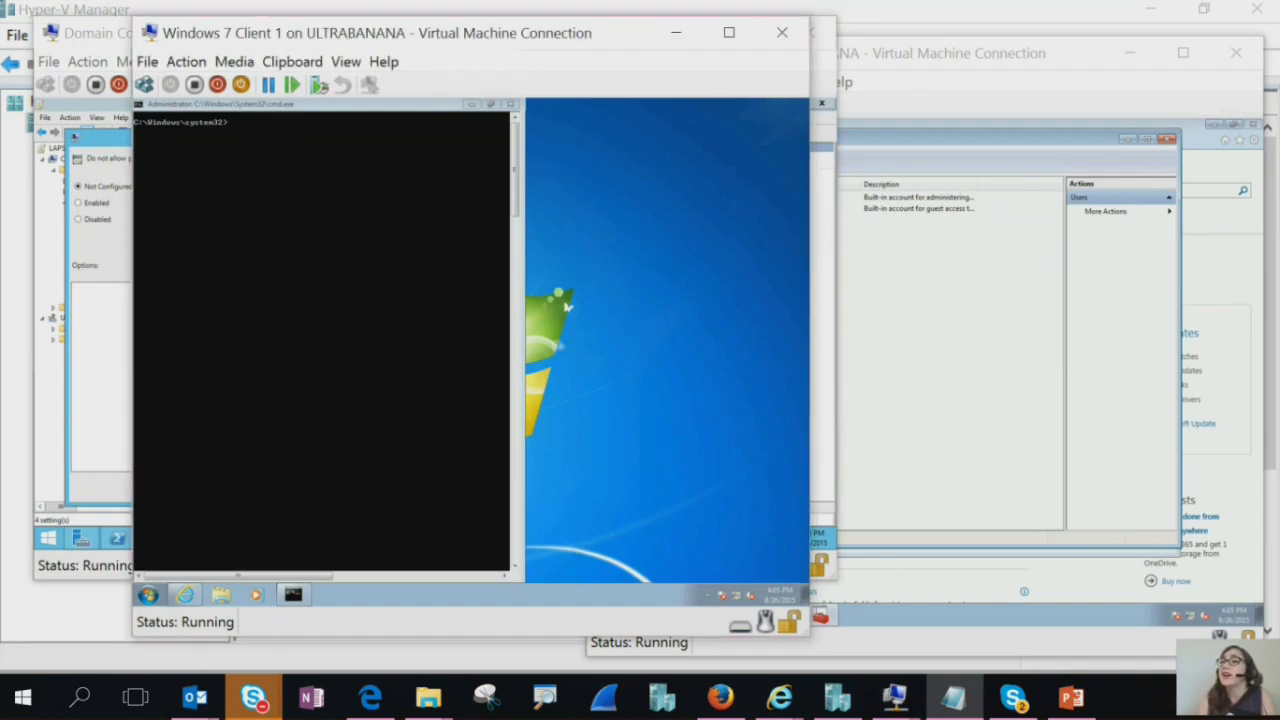
pyautogui.click(895, 697)
pyautogui.click(292, 61)
pyautogui.click(270, 85)
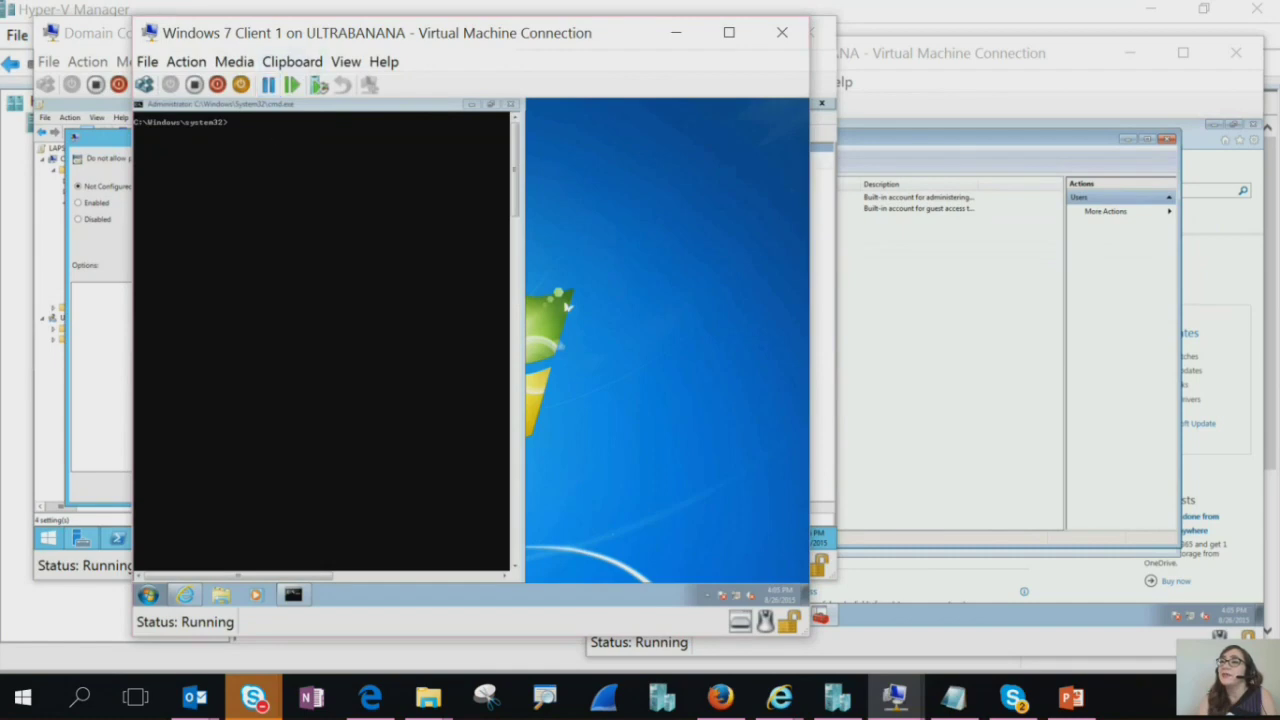
pyautogui.hotkey('alt', 'Tab')
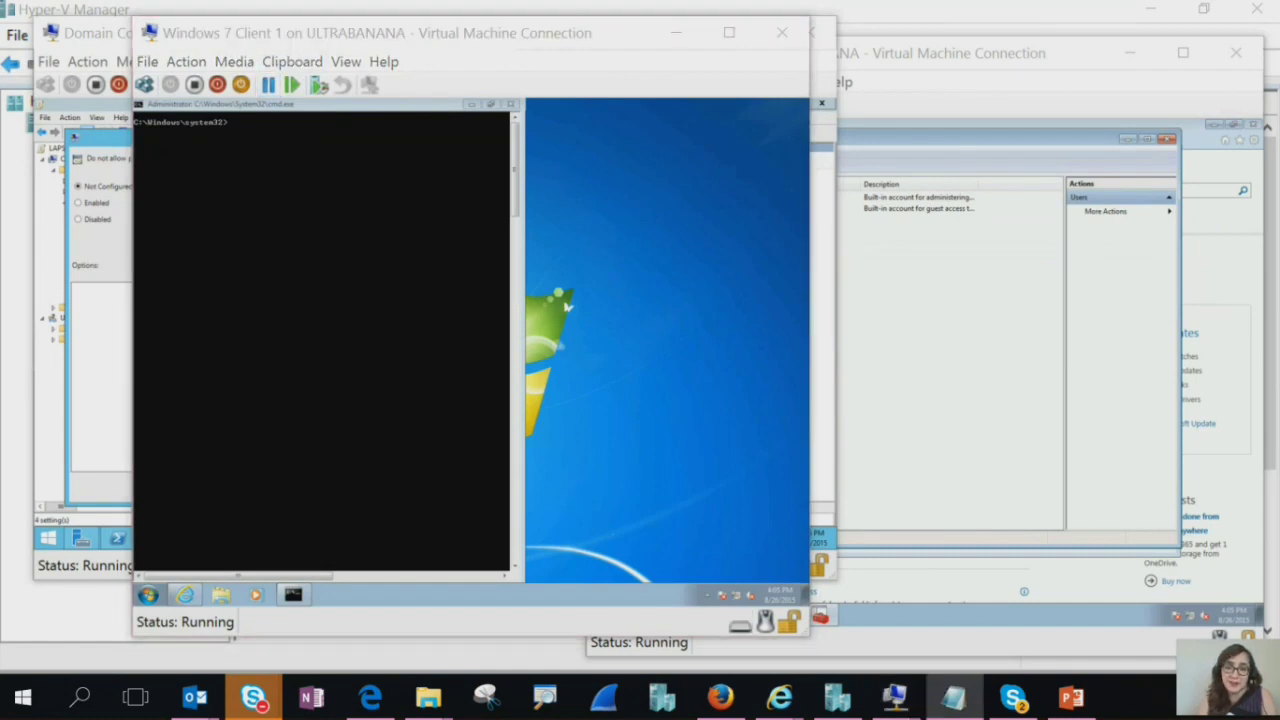